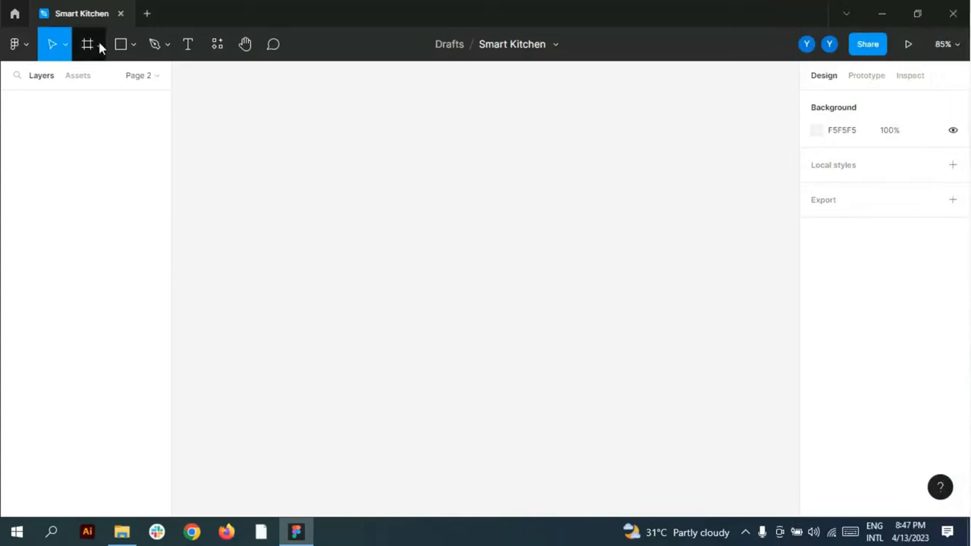
Create a 1440-wide Desktop frame, set its height to 980 and turn off content clipping.
click(85, 47)
click(845, 264)
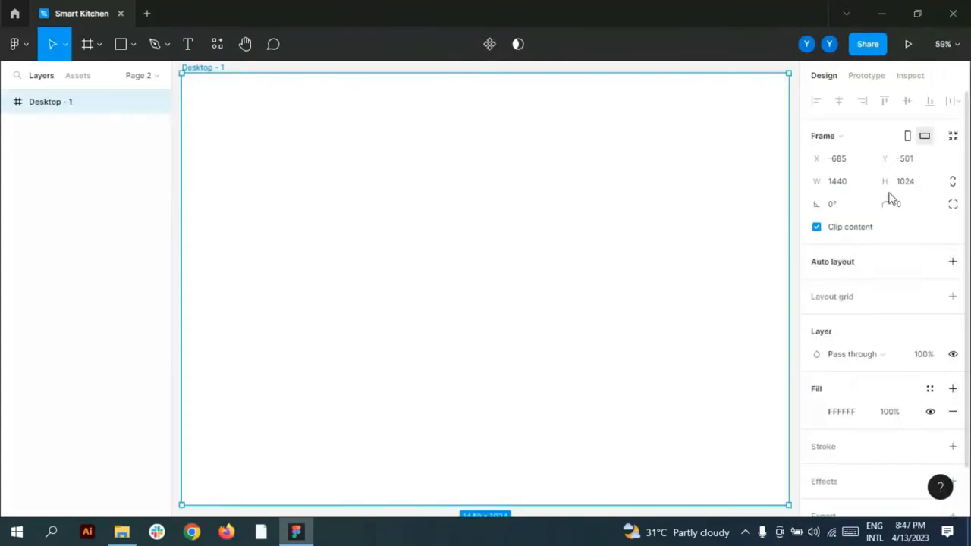
text(980)
key(Return)
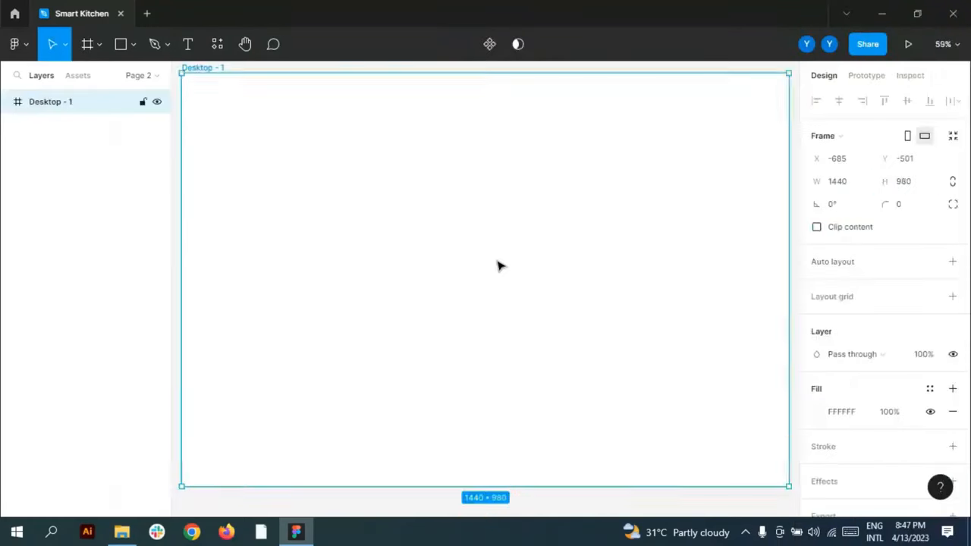
key(shift+1)
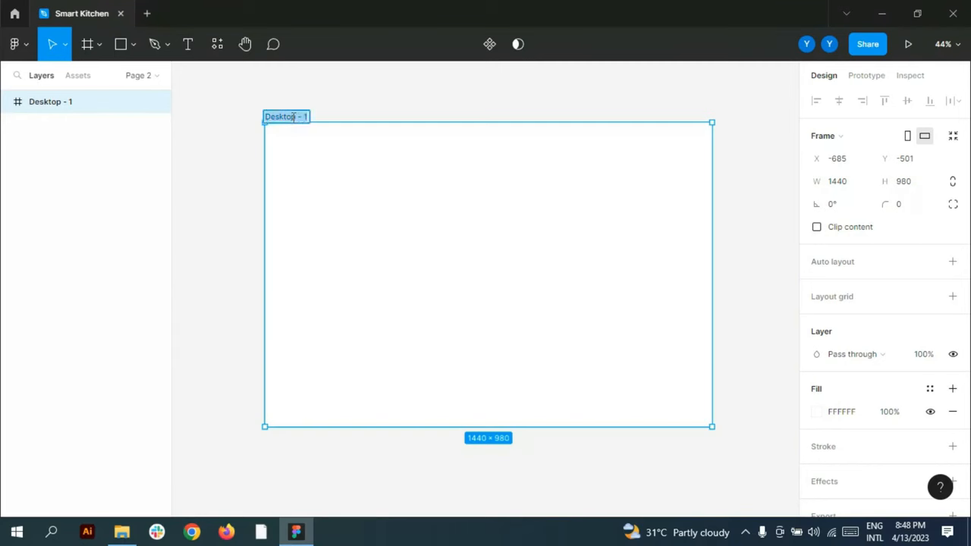
Rename the new frame as Smart Kitchen.
text(Smart)
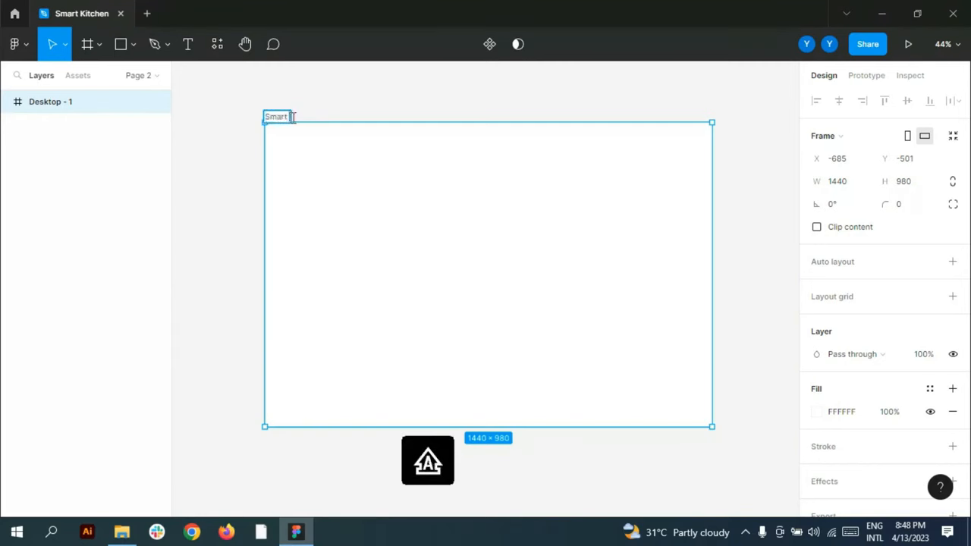
text( Kitchen)
click(232, 179)
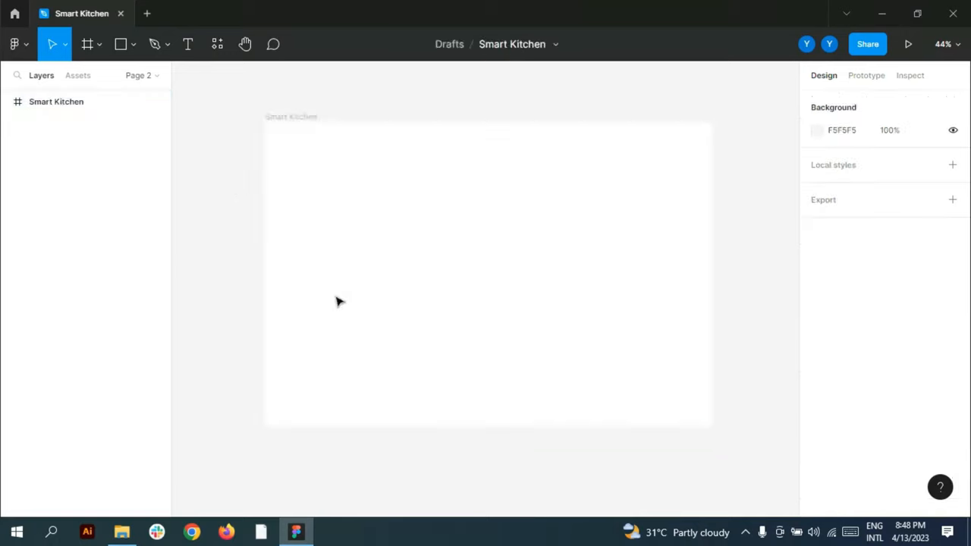
Bring the kitchen background image from File Explorer into the Smart Kitchen frame.
click(122, 532)
drag(542, 115, 557, 336)
click(764, 334)
scroll(428, 345, down, 4)
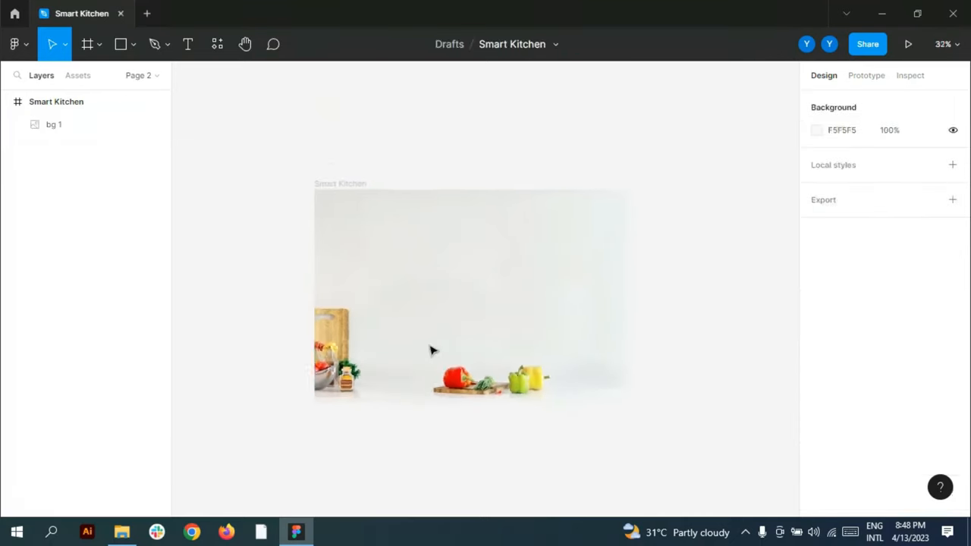
Draw a circle over the frame and set its size to 1282 × 1282.
click(125, 44)
click(134, 44)
click(86, 130)
drag(351, 122, 588, 357)
click(848, 163)
text(1282)
key(Return)
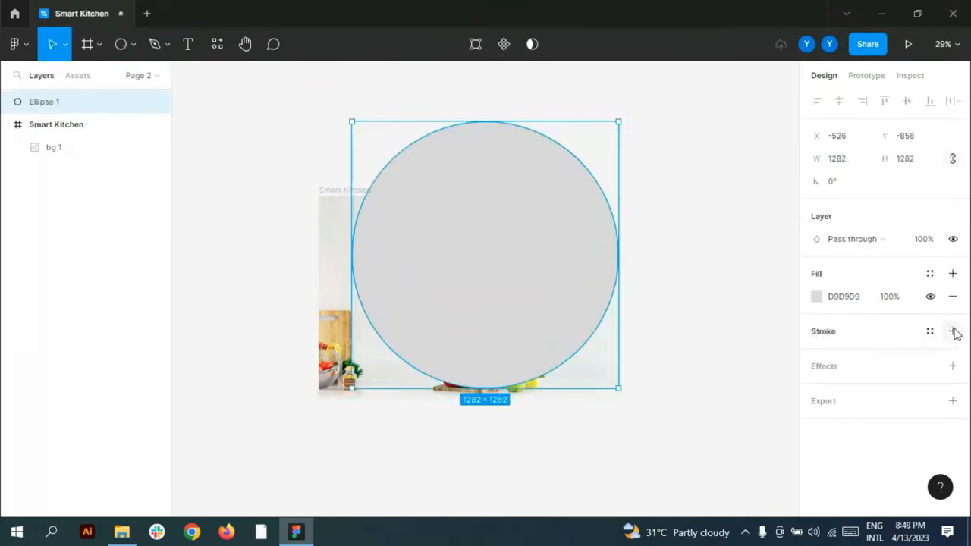
Turn the circle into a ring by removing its fill and adding an inside stroke of 190.
click(954, 331)
click(953, 297)
click(906, 356)
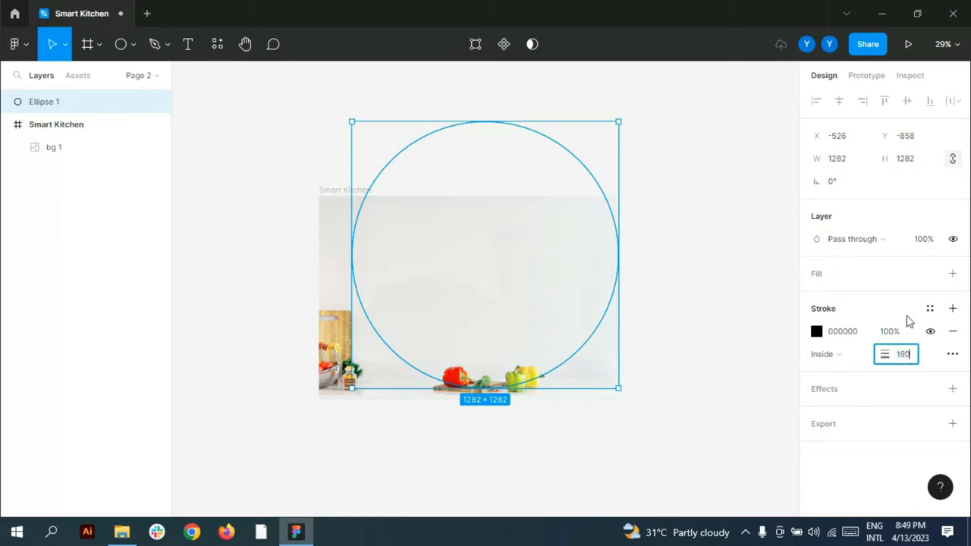
text(190)
key(Return)
Move the ring over the frame's upper-left corner and nest its layer in Smart Kitchen above the background image.
mouse_move(596, 288)
mouse_down()
mouse_move(503, 174)
mouse_move(492, 185)
mouse_up()
drag(61, 104, 73, 141)
click(59, 121)
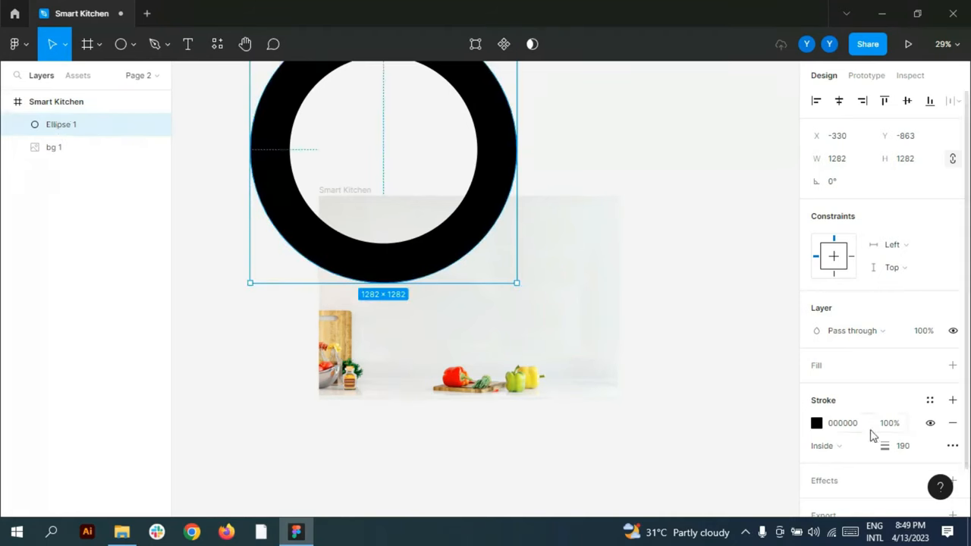
Set the ring's stroke to yellow FFC90A at 12% opacity.
click(816, 424)
click(784, 449)
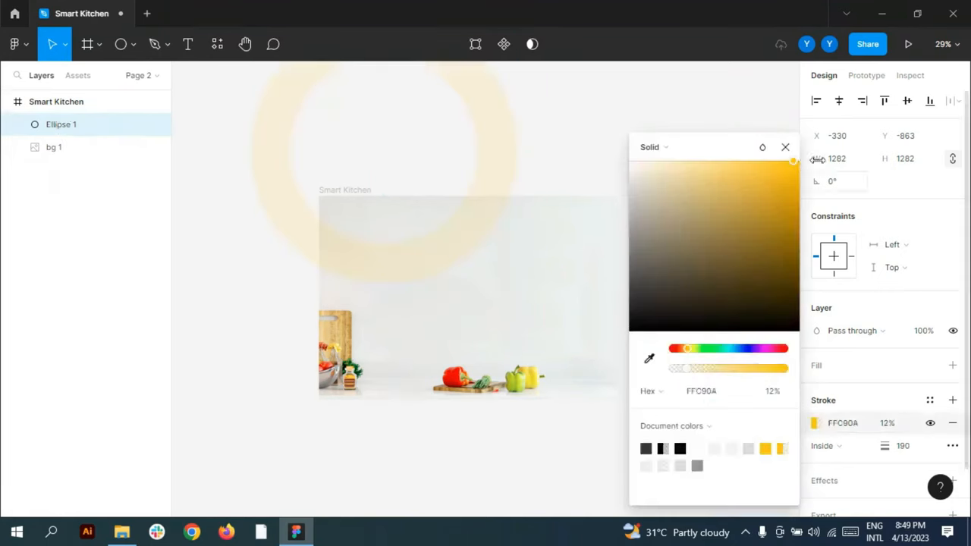
key(Escape)
click(705, 137)
Mask the yellow ring with a rectangle so that it shows only within the frame.
click(49, 124)
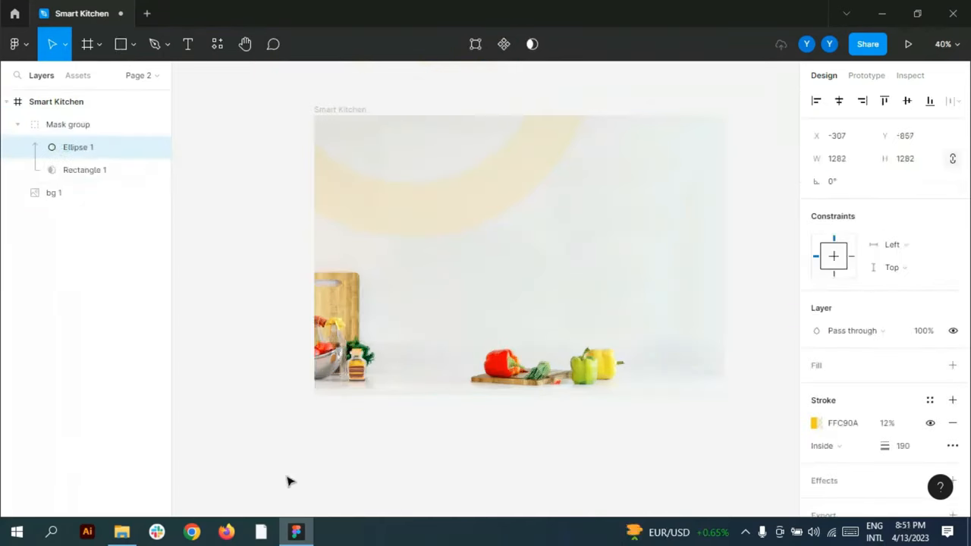
click(493, 433)
scroll(749, 206, down, 1)
scroll(750, 161, up, 2)
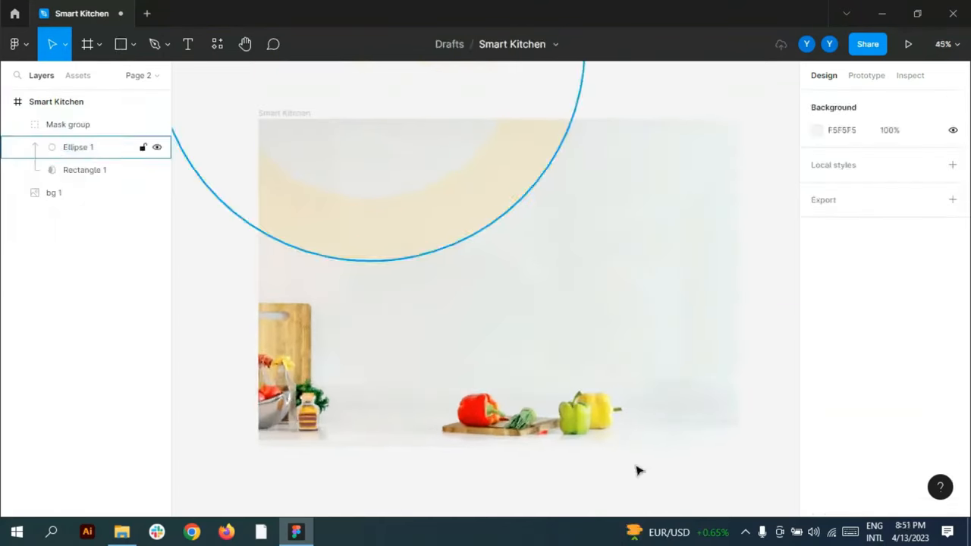
Copy the pizza image from File Explorer, paste it into the frame and scale it down over the ring.
click(121, 531)
key(alt+Tab)
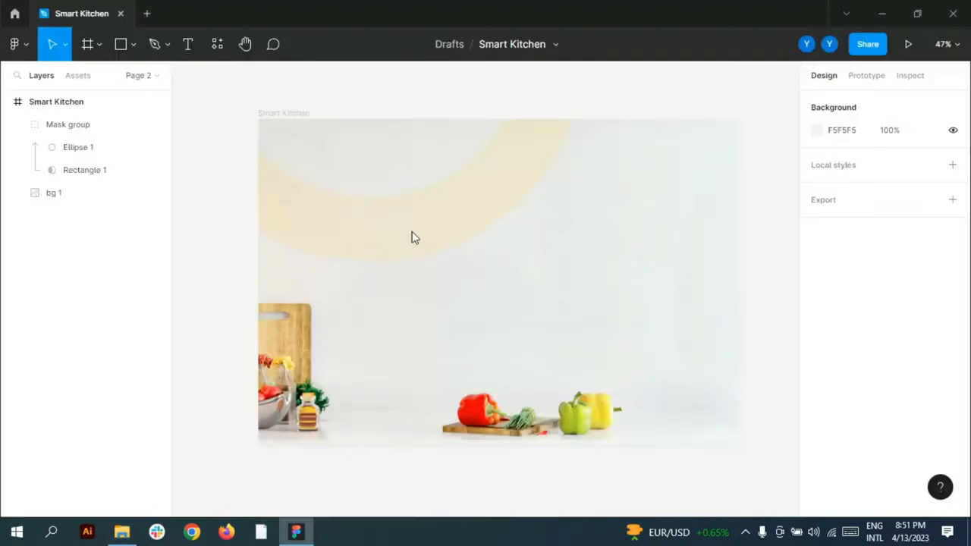
key(ctrl+v)
drag(514, 336, 440, 256)
Set the pizza image's size to 400 × 400 and position it at about X 190, Y 101.
click(909, 162)
text(397)
key(Return)
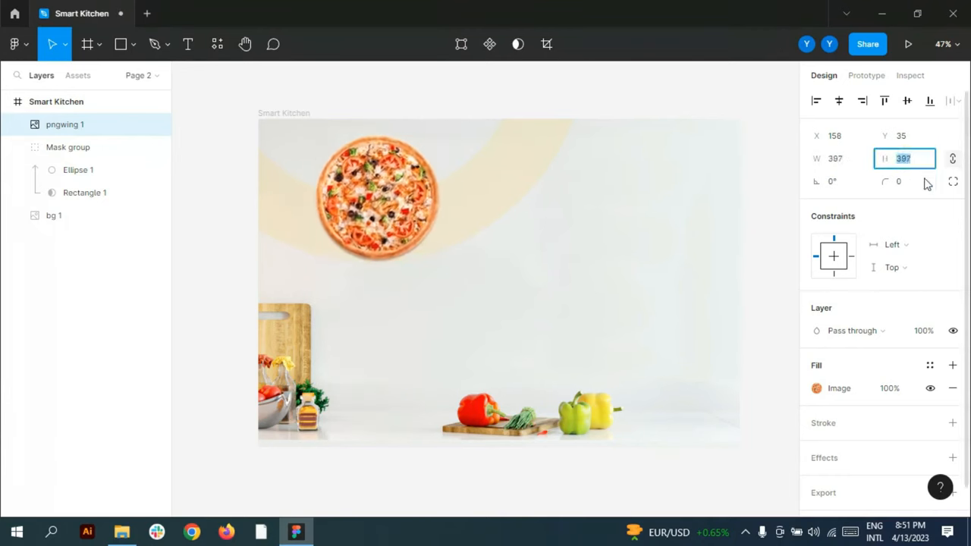
drag(369, 212, 388, 223)
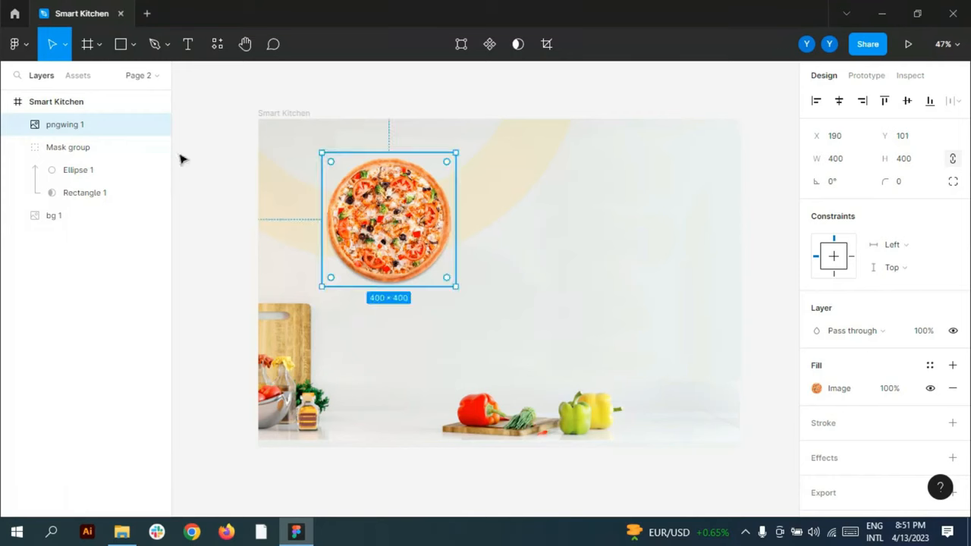
Deselect the pizza image and collapse the Mask group in the layer list.
click(218, 150)
key(t)
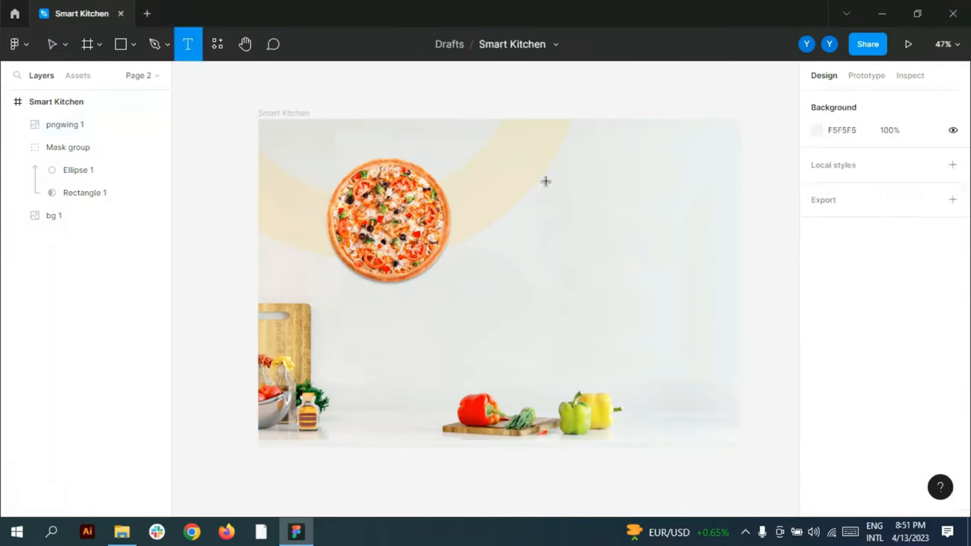
click(53, 47)
click(19, 148)
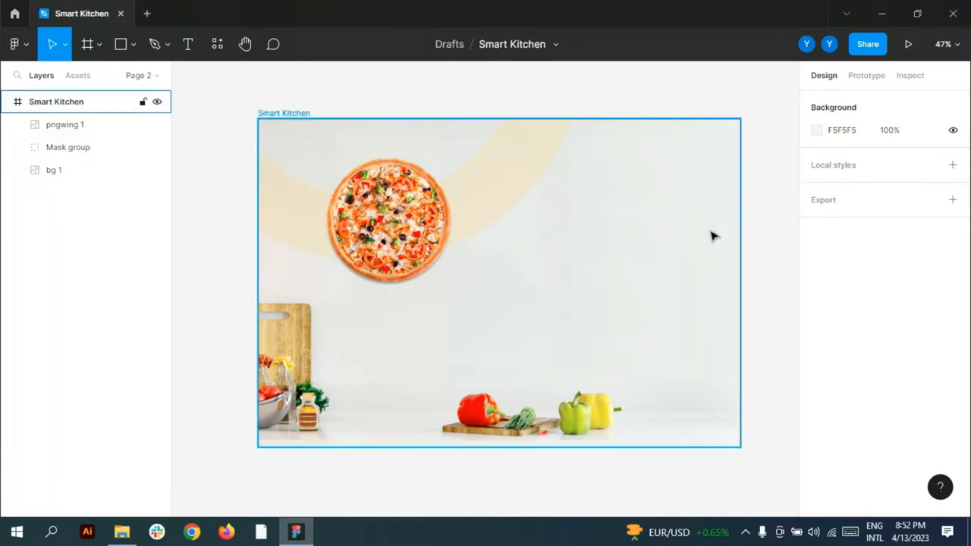
Add the text "#1 Brand Pizza" beside the pizza's upper half.
key(t)
scroll(521, 199, up, 5)
click(406, 172)
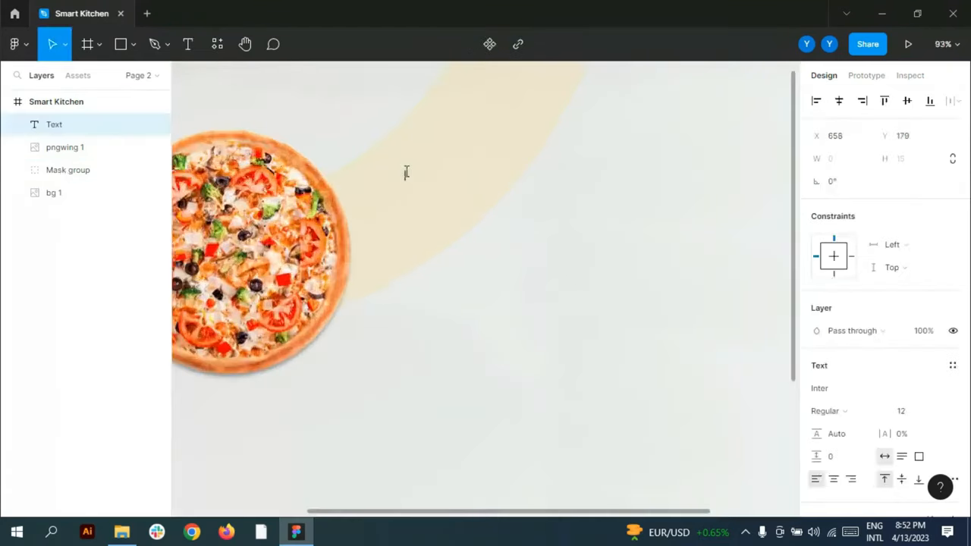
text(#1 Brand Pizza)
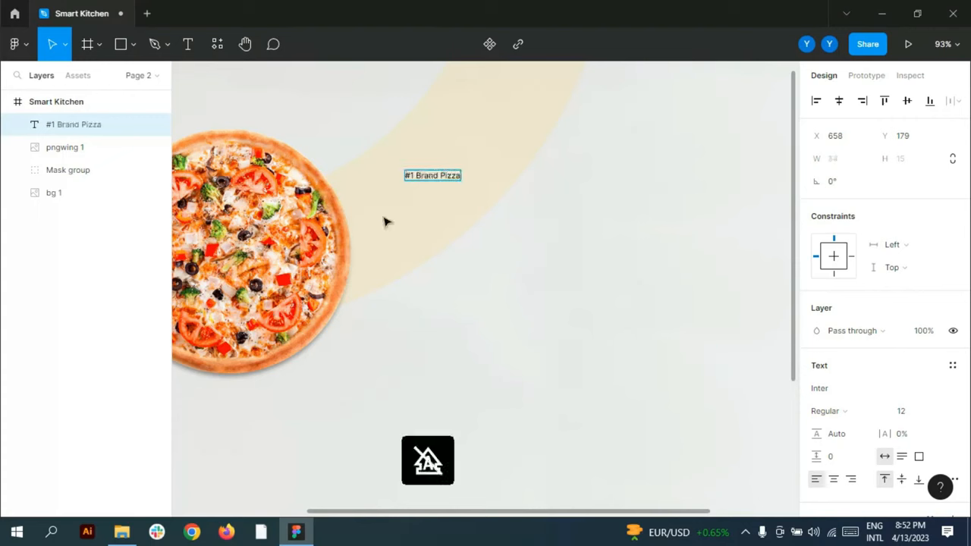
Format the "#1 Brand Pizza" text as Semi Bold at size 16.
key(ctrl+a)
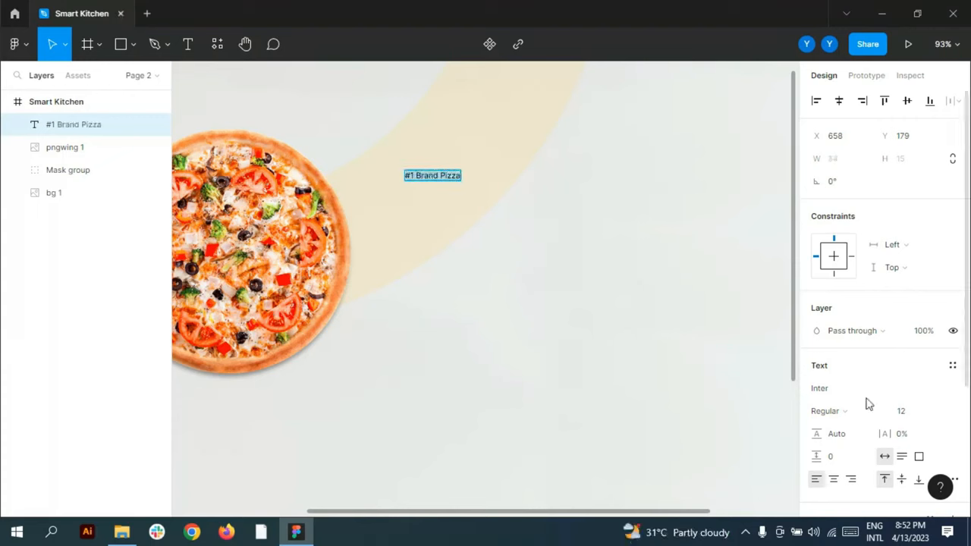
click(885, 411)
click(915, 343)
click(843, 411)
click(848, 250)
Recolour the "#1 Brand Pizza" text to 333333 and shift it slightly closer to the pizza.
scroll(860, 373, down, 3)
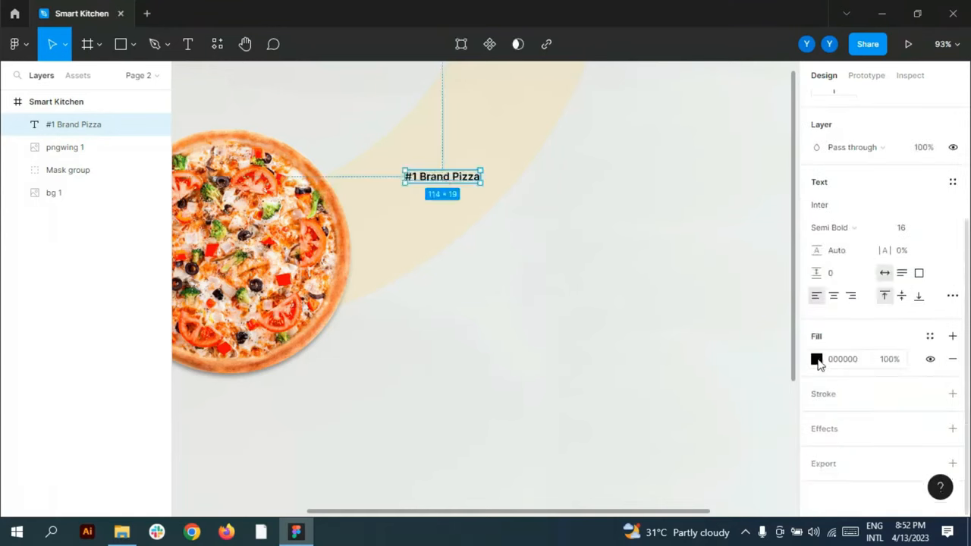
click(818, 360)
click(645, 449)
key(Escape)
key(Escape)
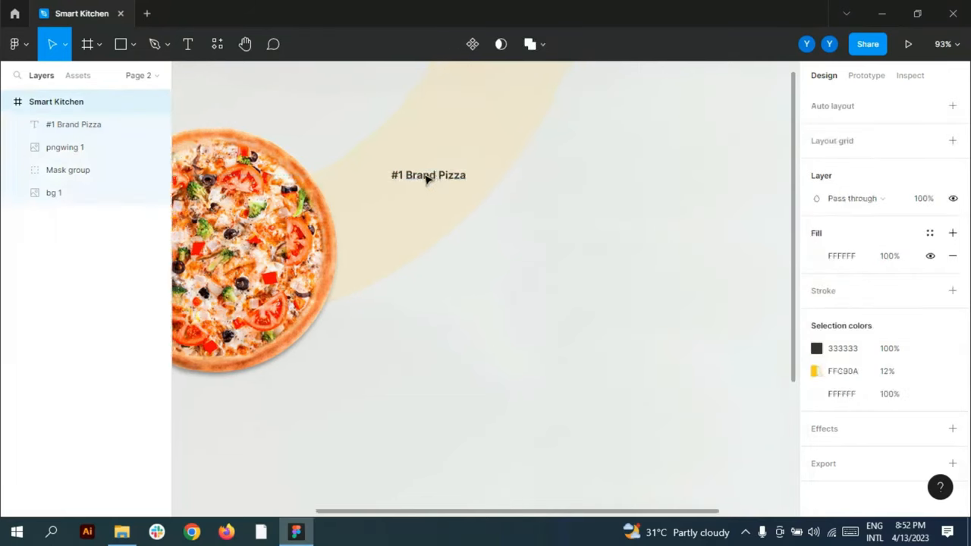
drag(440, 182, 428, 180)
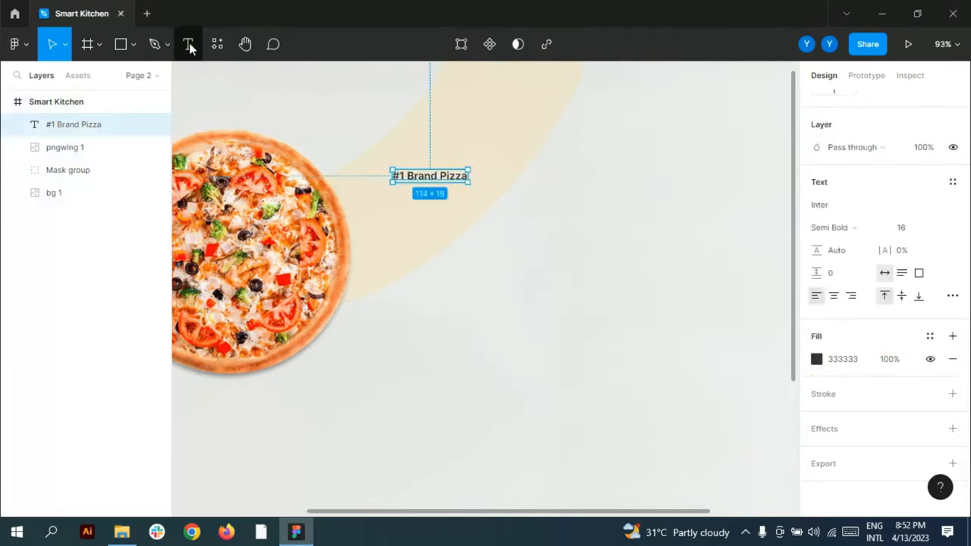
Add a new text layer reading "PIZZA" below the "#1 Brand Pizza" line.
click(190, 45)
click(430, 228)
text(PI)
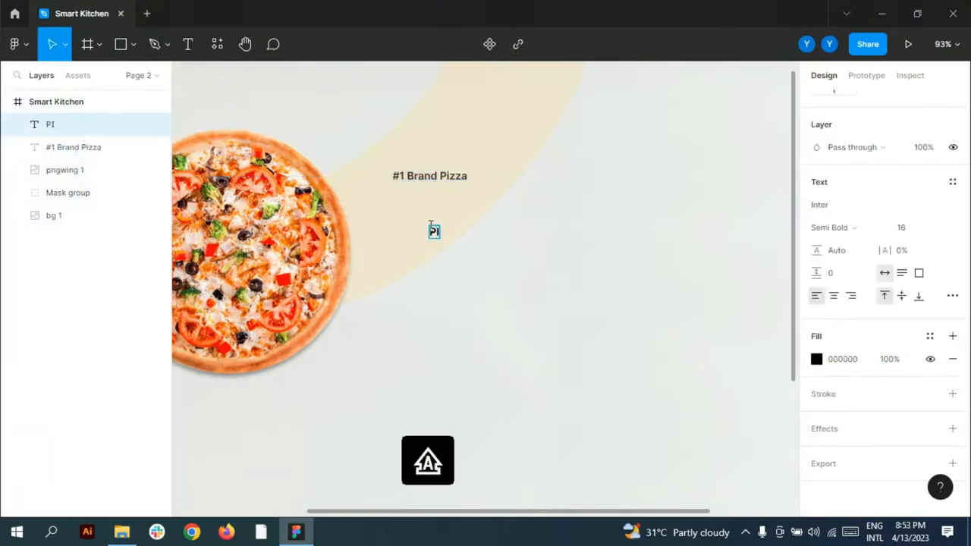
text(ZZA)
Format the "PIZZA" text as Regular at size 64.
click(939, 230)
click(911, 360)
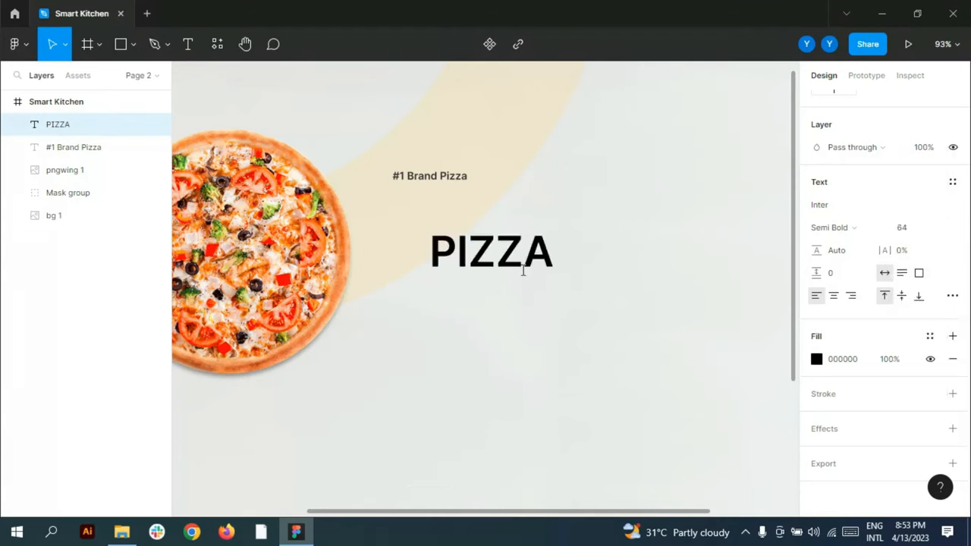
click(831, 228)
click(874, 190)
Left-align "PIZZA" under the "#1 Brand Pizza" line and set its fill to 333333.
drag(510, 260, 472, 236)
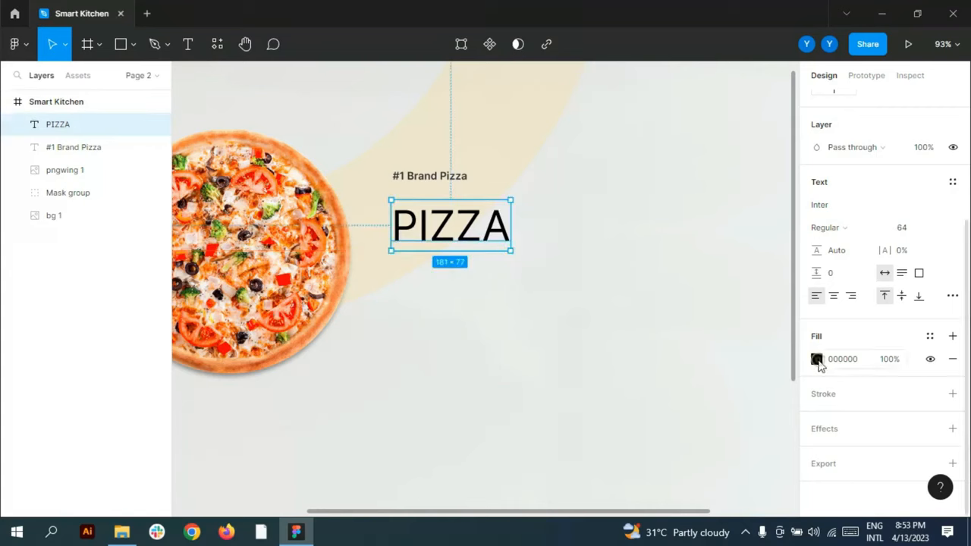
click(816, 359)
text(333333)
key(Return)
key(Escape)
Add a text layer reading "MARGHERITA" below "PIZZA".
key(t)
click(397, 294)
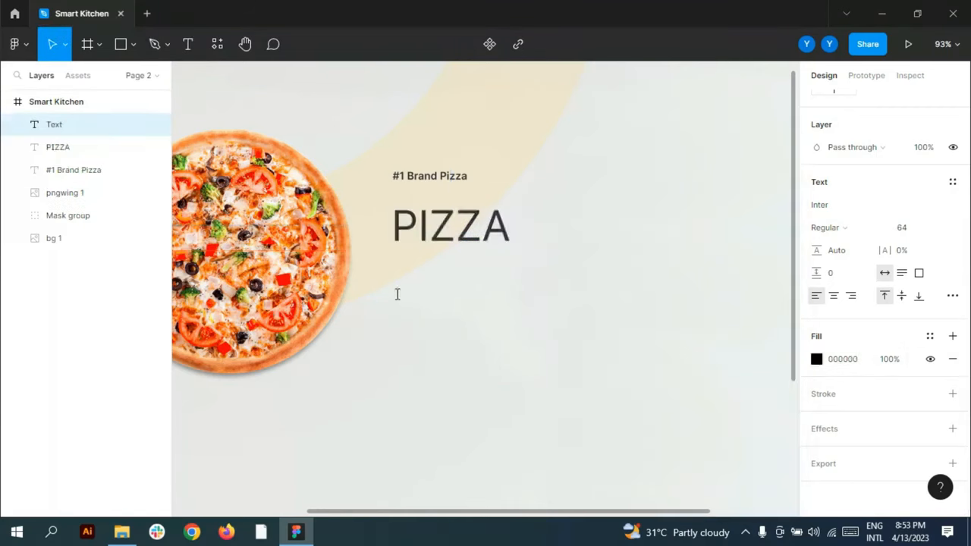
text(mARGHERITA)
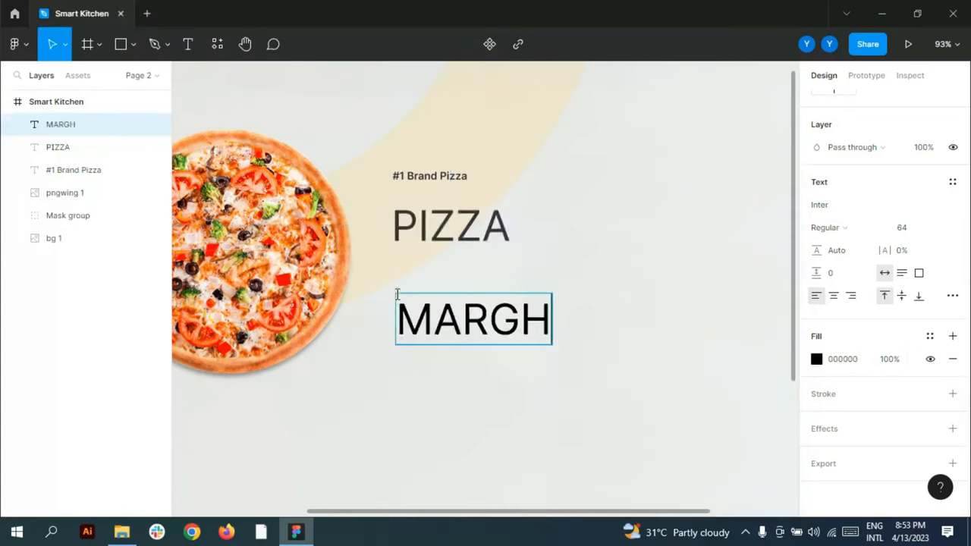
Set the fill of the "MARGHERITA" text to 333333.
key(ctrl+a)
click(817, 358)
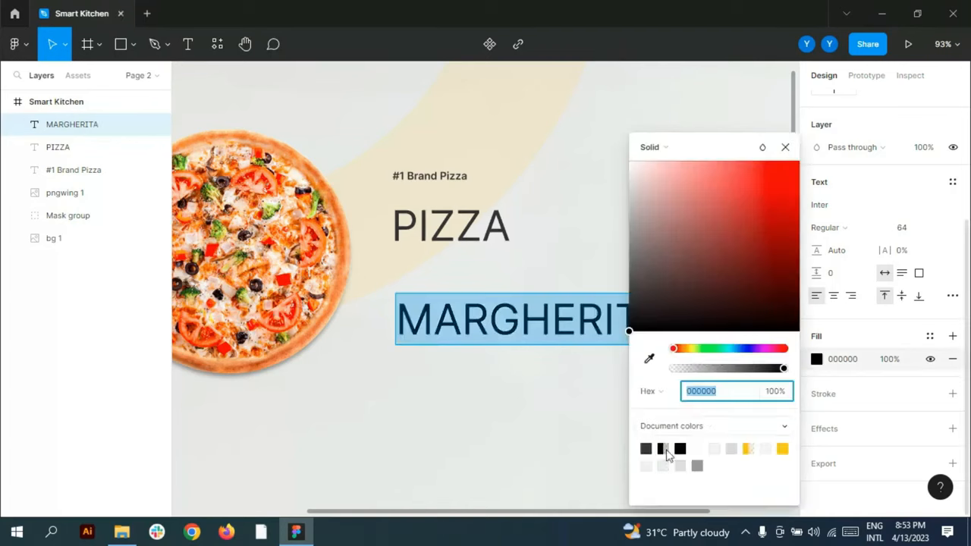
text(333333)
key(Return)
click(790, 147)
Make "MARGHERITA" Bold and place it directly beneath "PIZZA", aligned to its left edge.
click(827, 227)
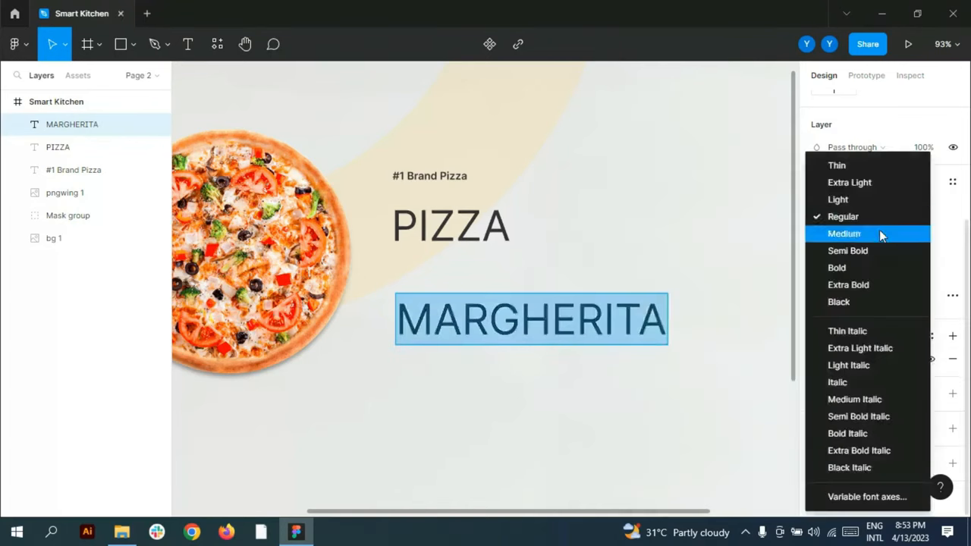
click(859, 267)
key(Escape)
drag(473, 327, 469, 279)
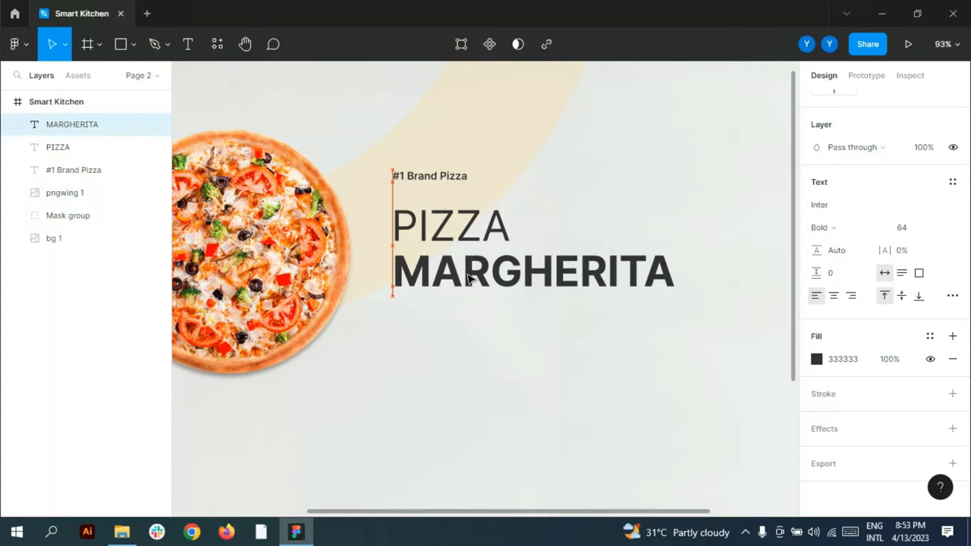
key(Escape)
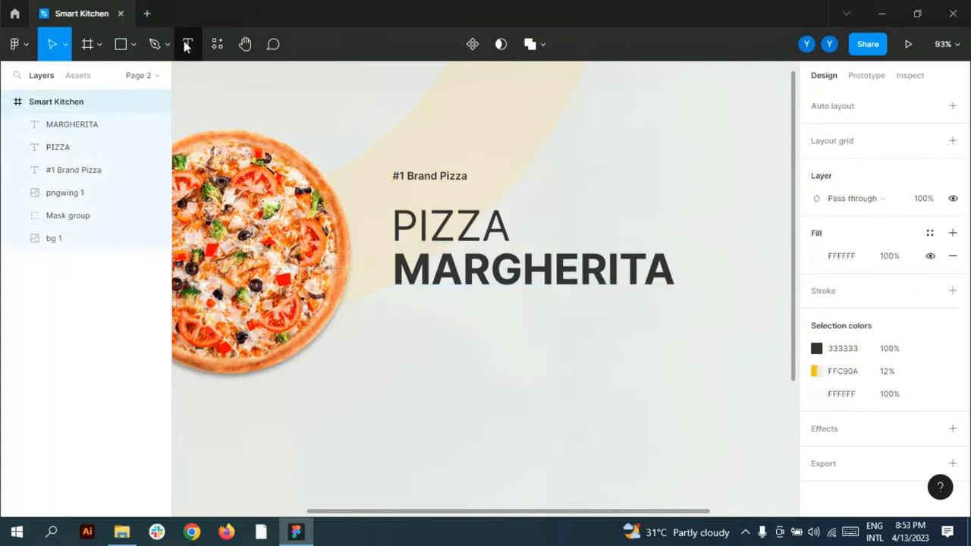
Draw a triangle of about 23 × 23 below "MARGHERITA" and set its rotation to -90°.
click(187, 44)
click(133, 44)
click(90, 145)
drag(408, 301, 426, 317)
scroll(428, 316, up, 2)
click(834, 130)
text(-90)
key(Return)
key(ctrl+plus)
Set the triangle's fill to 333333.
click(817, 360)
click(645, 451)
click(786, 148)
Align the triangle with the left edge of "MARGHERITA" and set its corner radius to 2.
double_click(579, 319)
scroll(387, 296, up, 2)
click(417, 321)
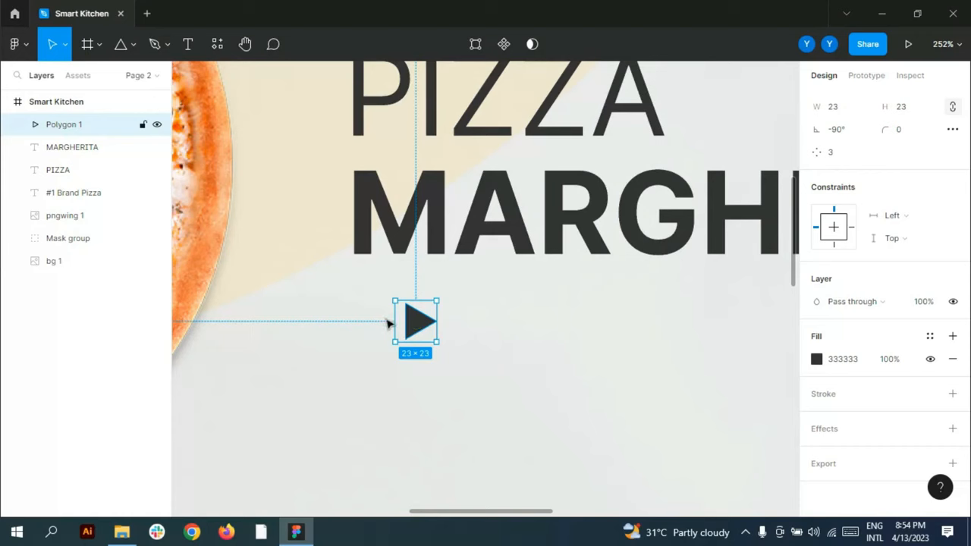
drag(387, 324, 338, 317)
click(906, 131)
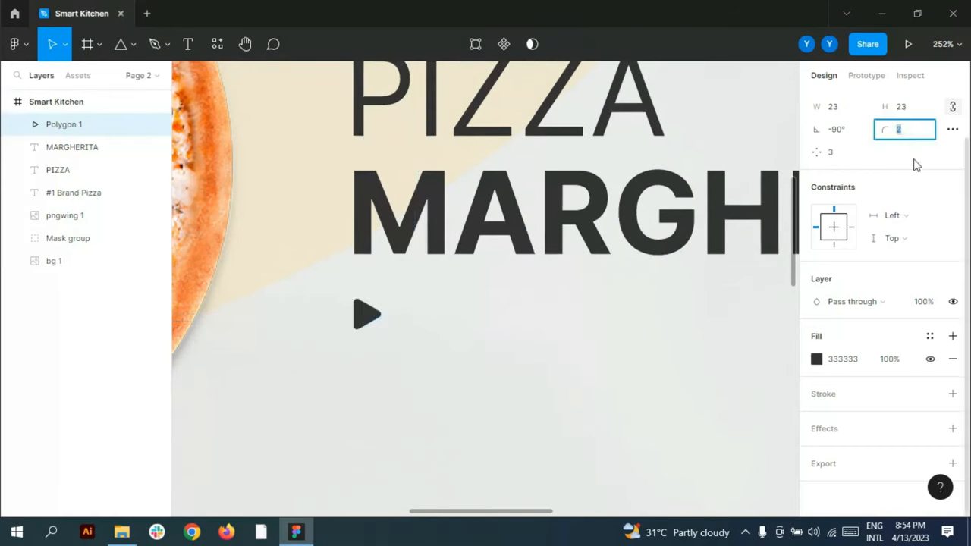
Add the text "Play video" beside the play triangle under "MARGHERITA".
click(188, 43)
click(418, 316)
text(p)
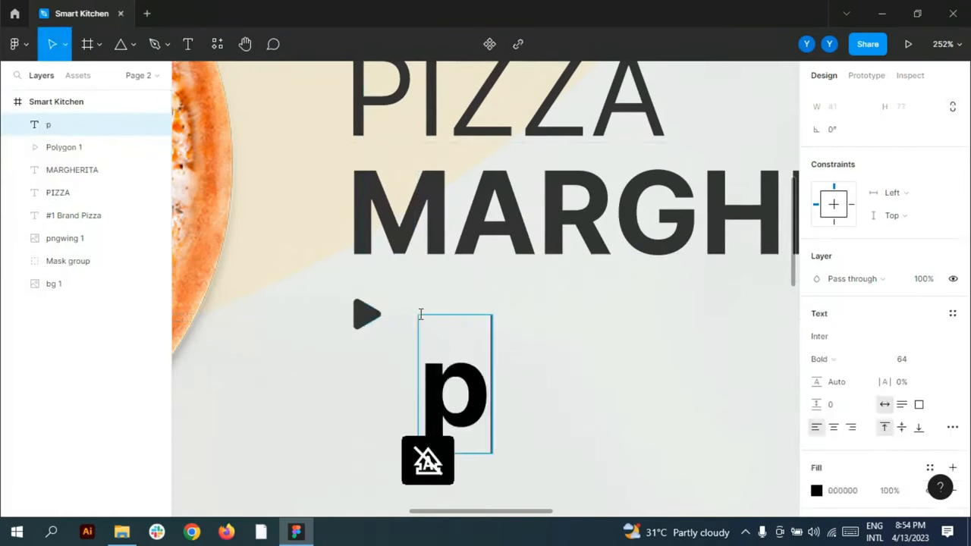
key(BackSpace)
text(Play v)
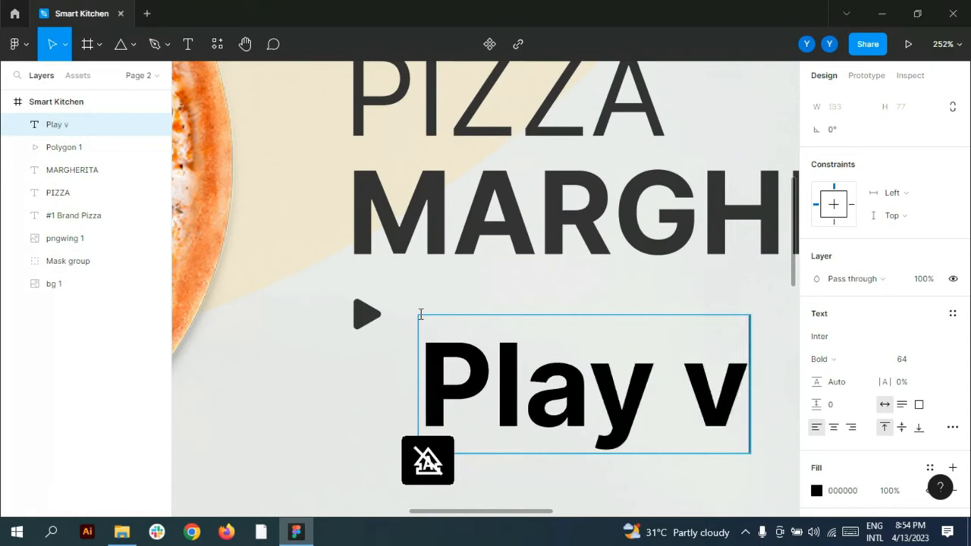
text(ideo)
Set the "Play video" text to size 16 in Medium weight.
key(ctrl+a)
click(932, 359)
click(919, 239)
click(842, 359)
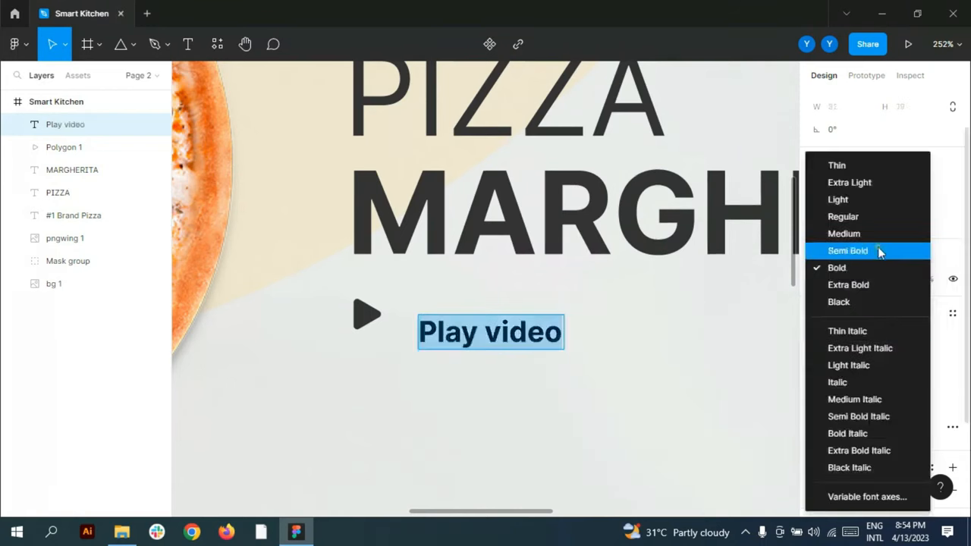
click(881, 251)
click(885, 362)
click(882, 240)
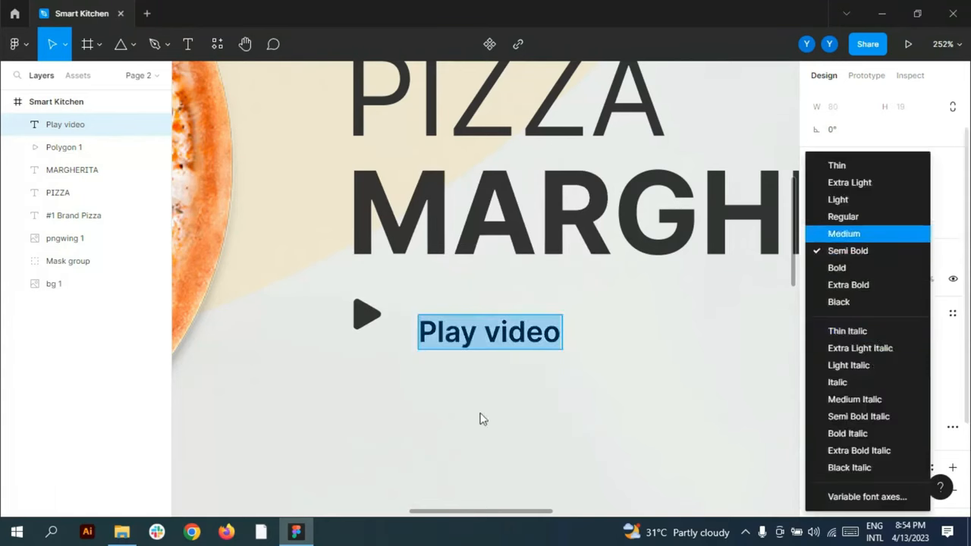
click(480, 415)
Place "Play video" close beside the triangle, vertically centred with it, and set its fill to 333333.
drag(471, 343, 450, 328)
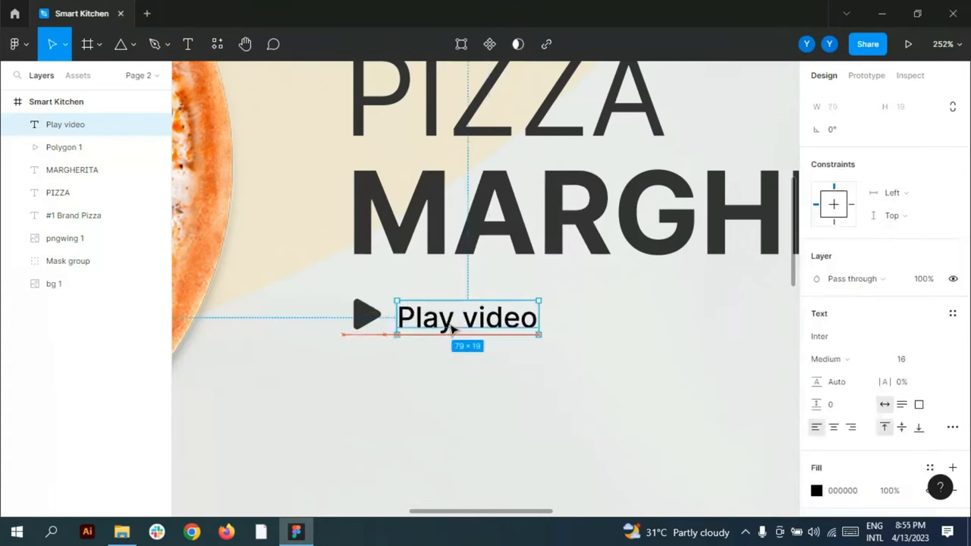
key(Up)
click(818, 492)
click(647, 448)
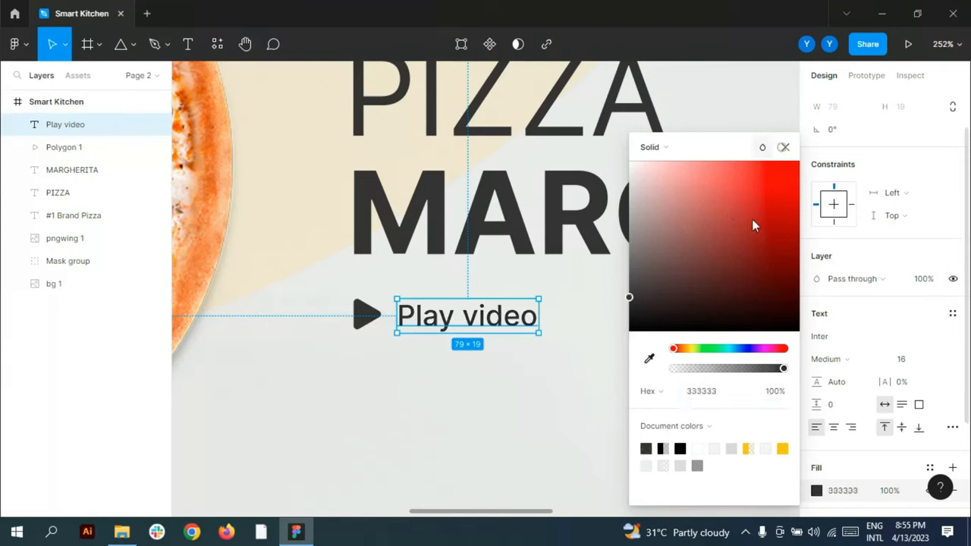
click(785, 148)
click(411, 414)
click(411, 415)
Duplicate the triangle and its "Play video" label to the right on the same row.
scroll(411, 414, down, 6)
click(19, 261)
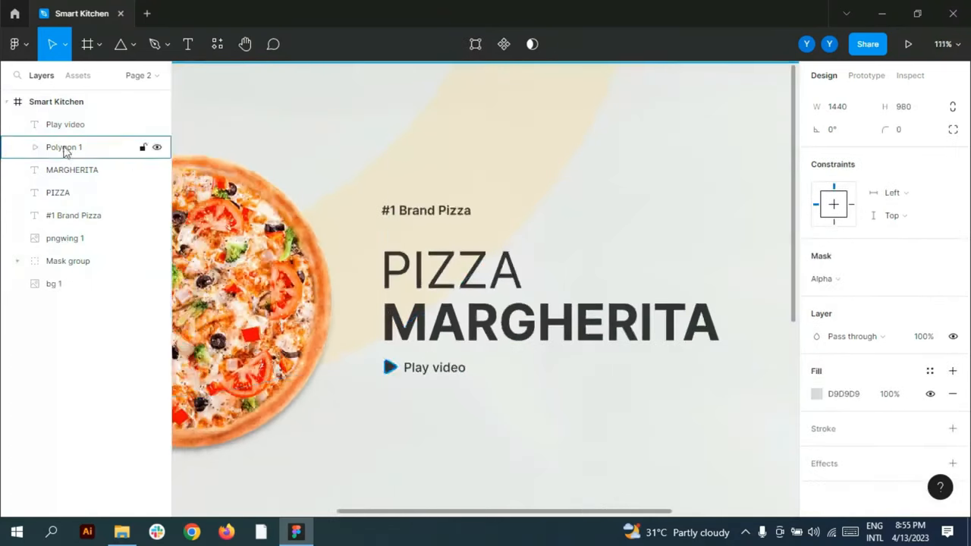
click(65, 149)
shift+click(66, 126)
drag(422, 372, 522, 377)
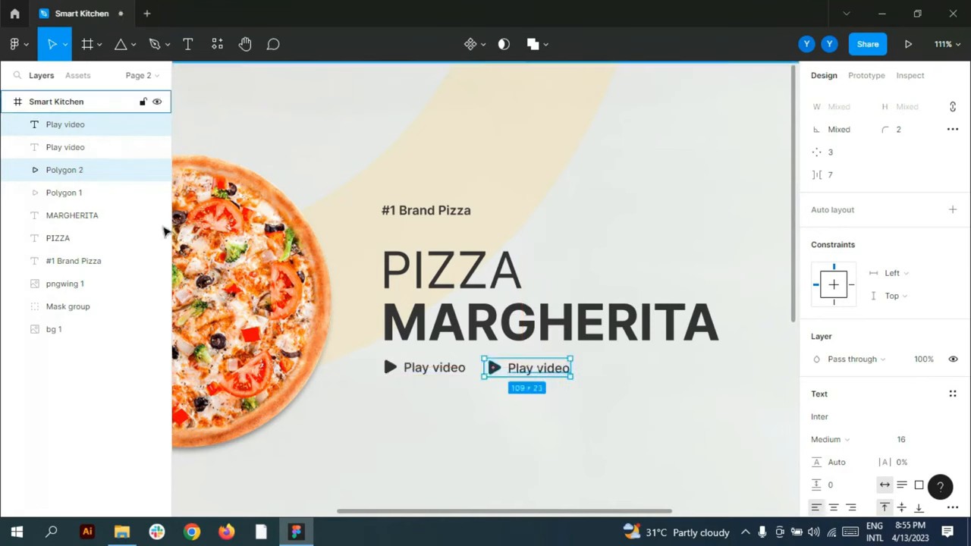
Change the duplicated label's text to "Order Food".
key(t)
scroll(550, 371, up, 5)
drag(419, 361, 623, 373)
text(Order )
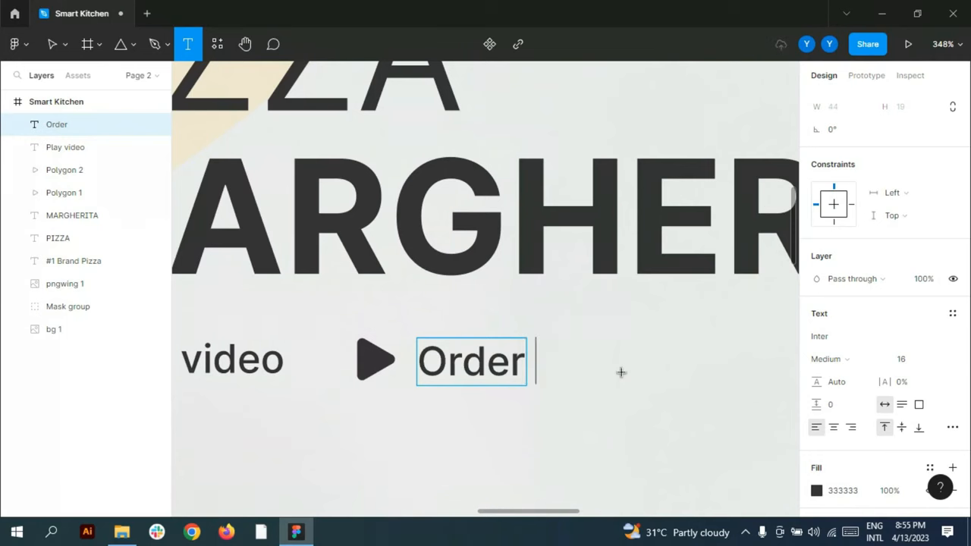
text(Food)
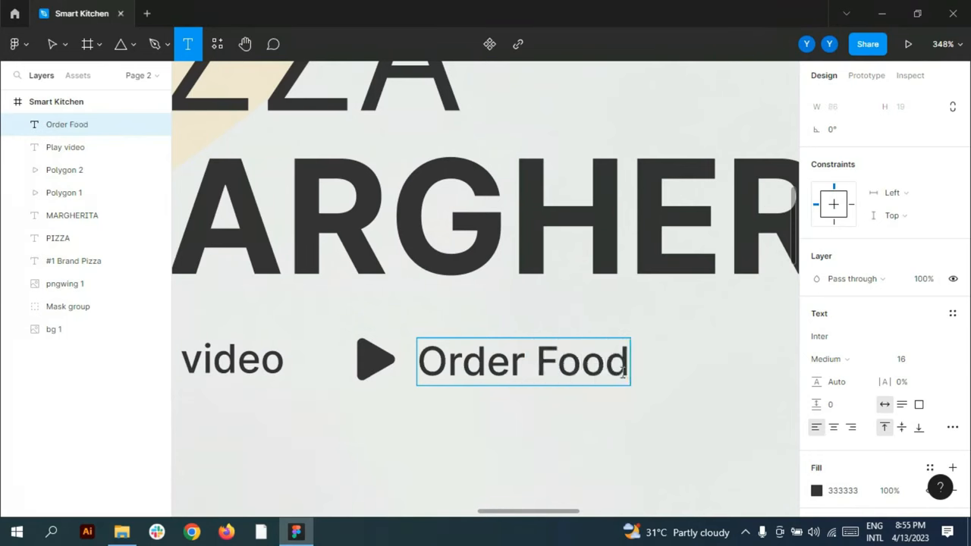
Replace the duplicated triangle with the Home icon from the kitchen folder, placed just before "Order Food".
scroll(466, 223, down, 4)
click(48, 171)
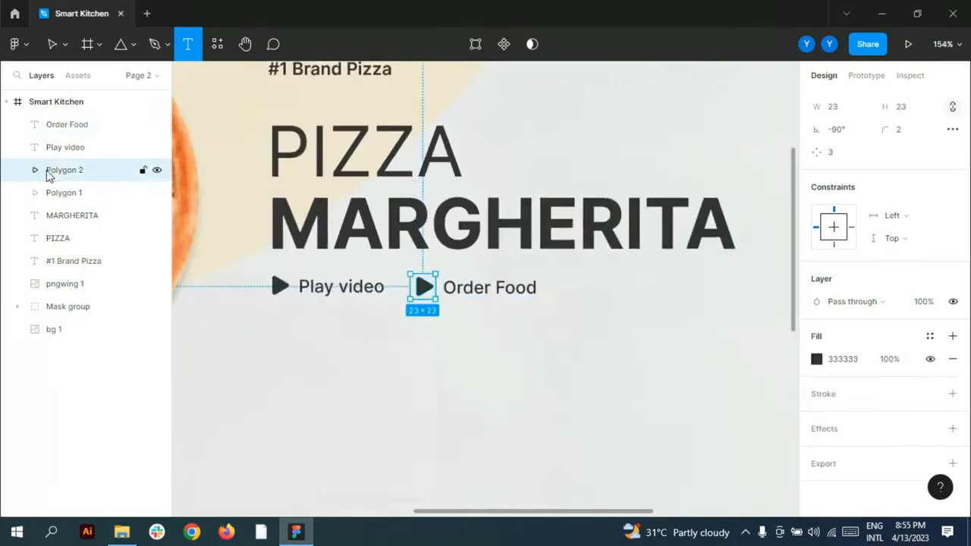
key(Delete)
click(123, 532)
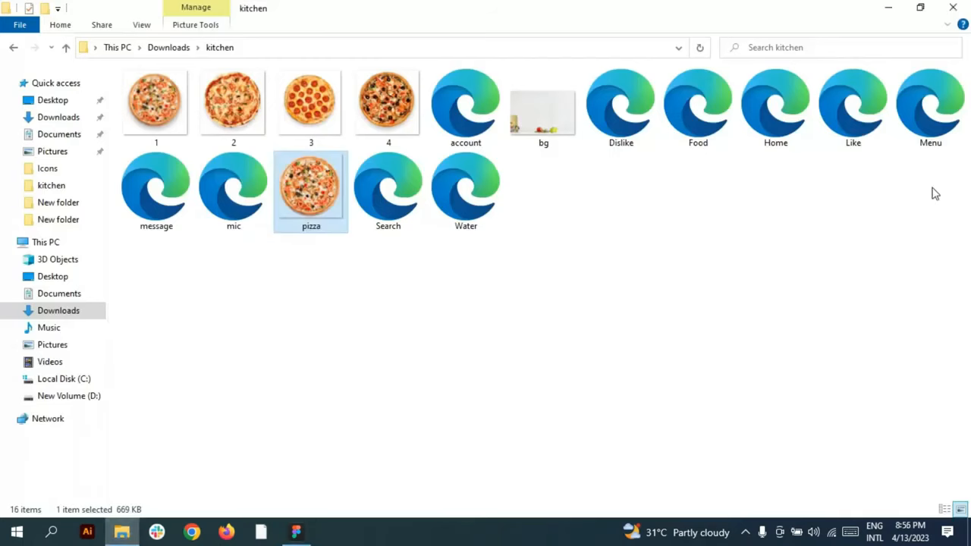
drag(776, 103, 429, 289)
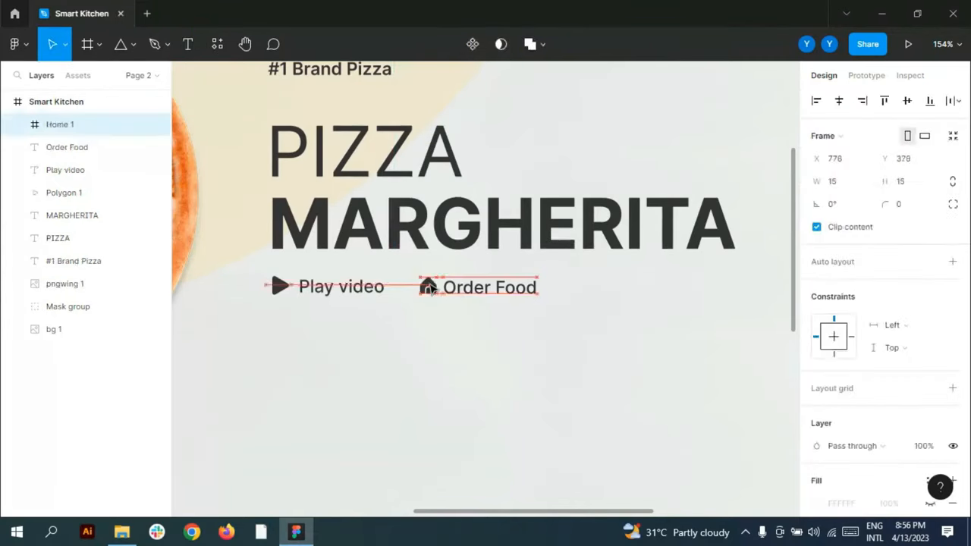
Shift the Home icon and "Order Food" label together 20 px to the right.
shift+click(72, 150)
key(shift+Right)
key(shift+Right)
key(Escape)
Draw a vertical line on the yellow ring to the left of the pizza image.
scroll(321, 364, down, 5)
scroll(743, 239, down, 2)
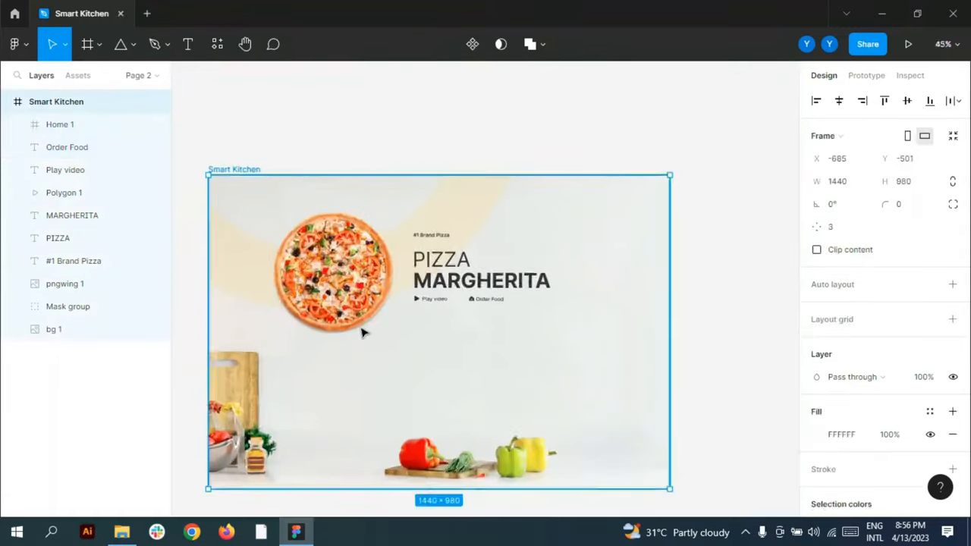
scroll(362, 332, up, 2)
scroll(459, 192, down, 2)
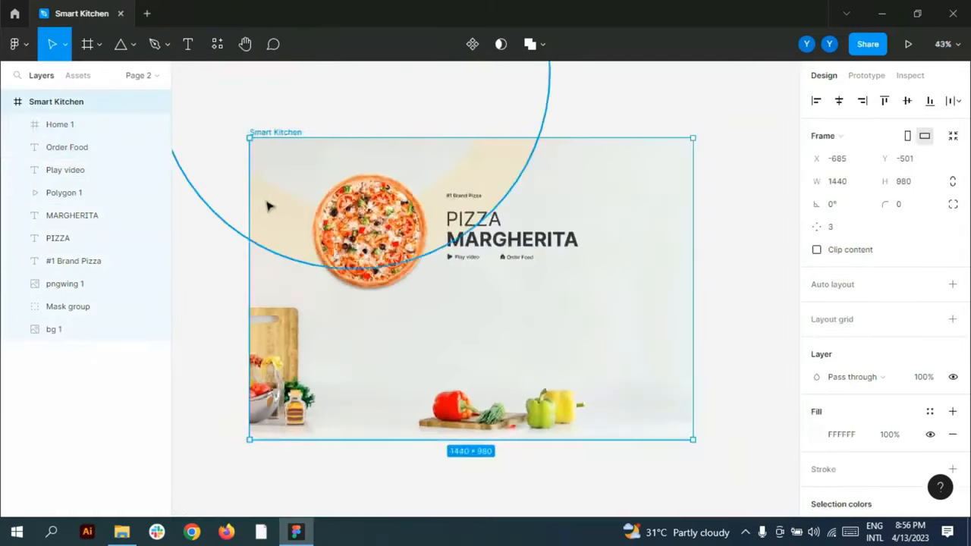
scroll(266, 208, up, 4)
click(132, 44)
click(86, 95)
scroll(321, 195, up, 1)
drag(324, 180, 323, 263)
Give the vertical line rounded ends, a stroke weight of 4 and the colour 333333.
click(896, 468)
click(884, 479)
text(3)
key(Return)
key(Up)
click(816, 424)
click(646, 449)
click(785, 151)
Add three 24 px vertical dashes below the line by duplicating, with gaps of 11 px.
scroll(323, 249, up, 5)
alt+drag(334, 153, 338, 422)
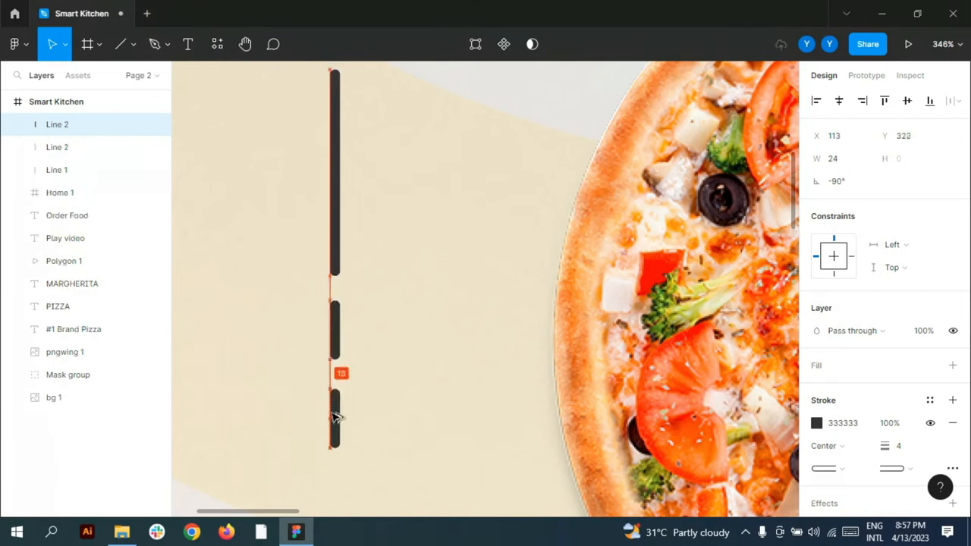
ctrl+scroll(382, 246, down, 3)
alt+drag(357, 182, 356, 243)
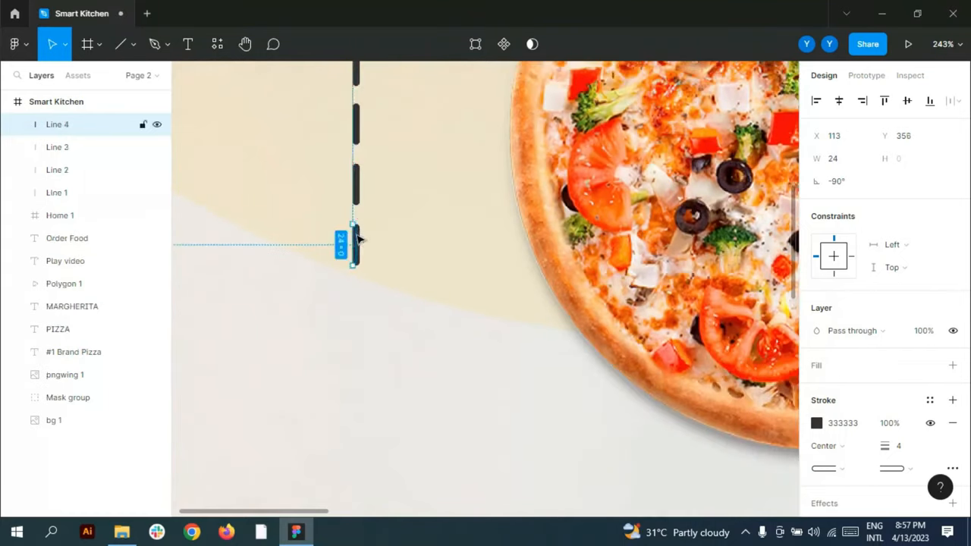
Group the long vertical line with its three short dashes.
ctrl+scroll(355, 243, down, 5)
shift+click(76, 147)
shift+click(72, 170)
shift+click(67, 195)
key(ctrl+g)
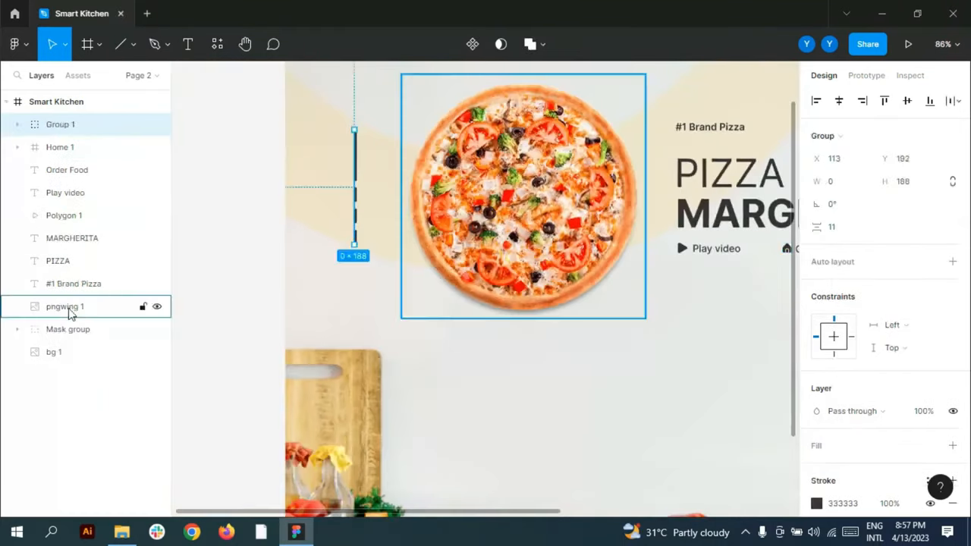
Group all page elements above the background image into a single group.
click(64, 328)
ctrl+click(76, 123)
ctrl+click(85, 336)
shift+click(99, 335)
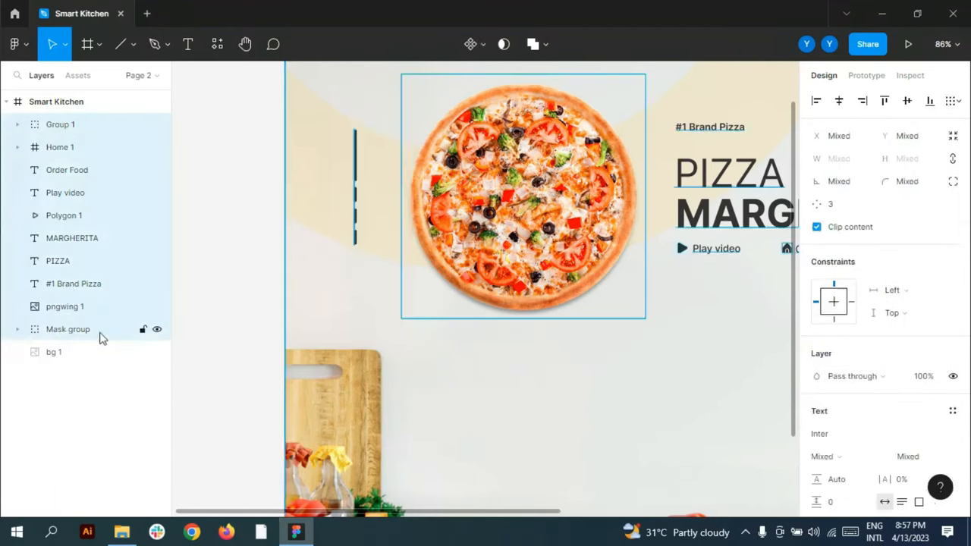
key(ctrl+g)
ctrl+scroll(210, 237, down, 4)
click(229, 102)
Bring the Menu and Search icons from the kitchen folder into the design.
click(126, 536)
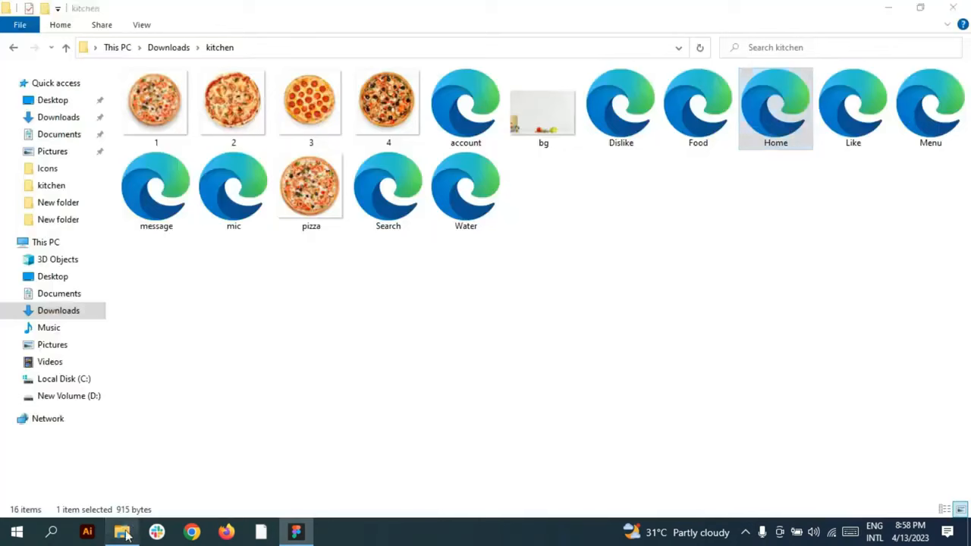
click(932, 121)
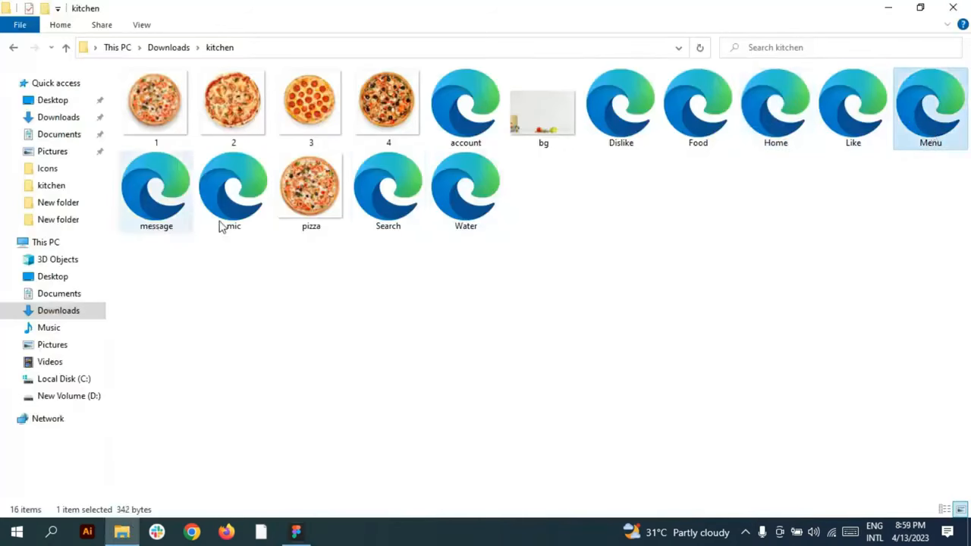
ctrl+click(386, 195)
drag(386, 195, 635, 203)
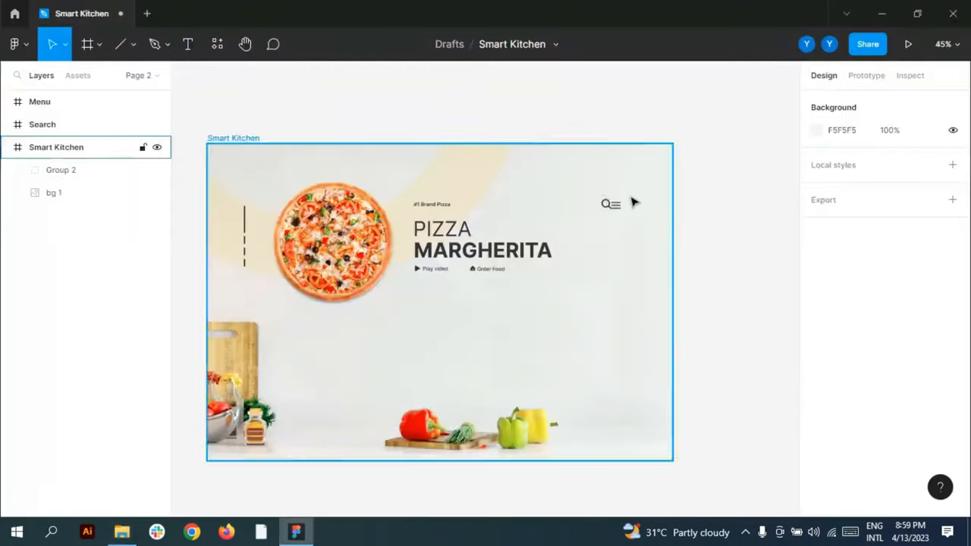
Move the search icon and the menu icon up to the page's top-right corner.
scroll(634, 202, up, 5)
click(41, 125)
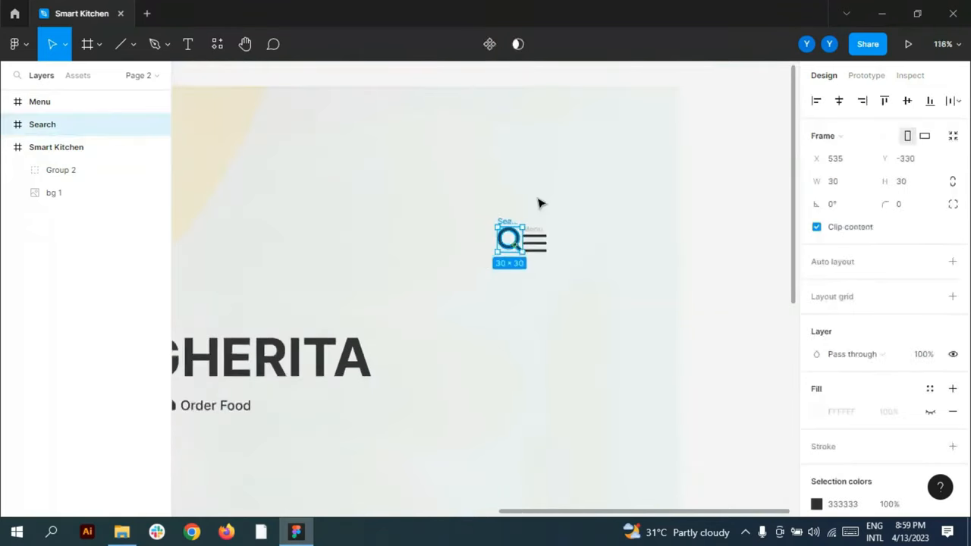
drag(519, 251, 595, 131)
click(47, 146)
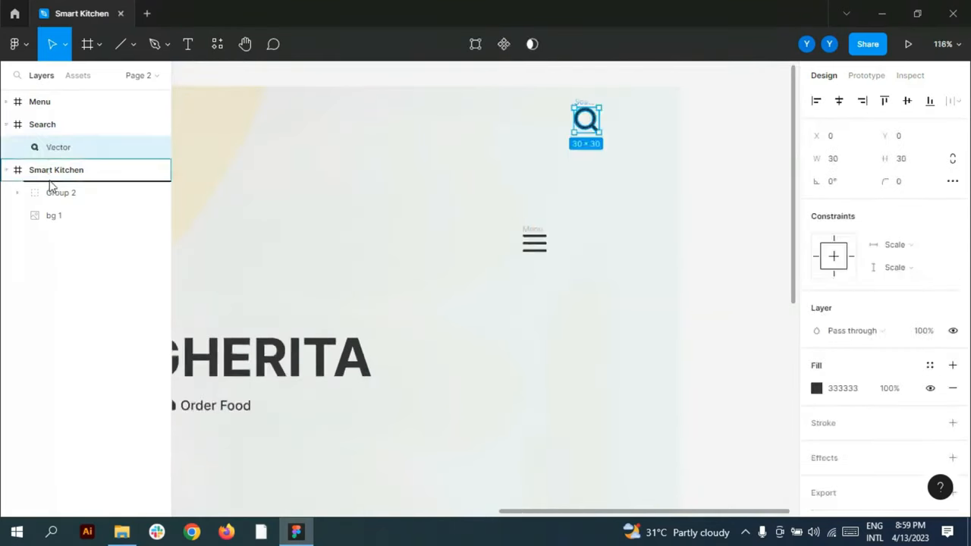
click(40, 102)
drag(535, 243, 624, 180)
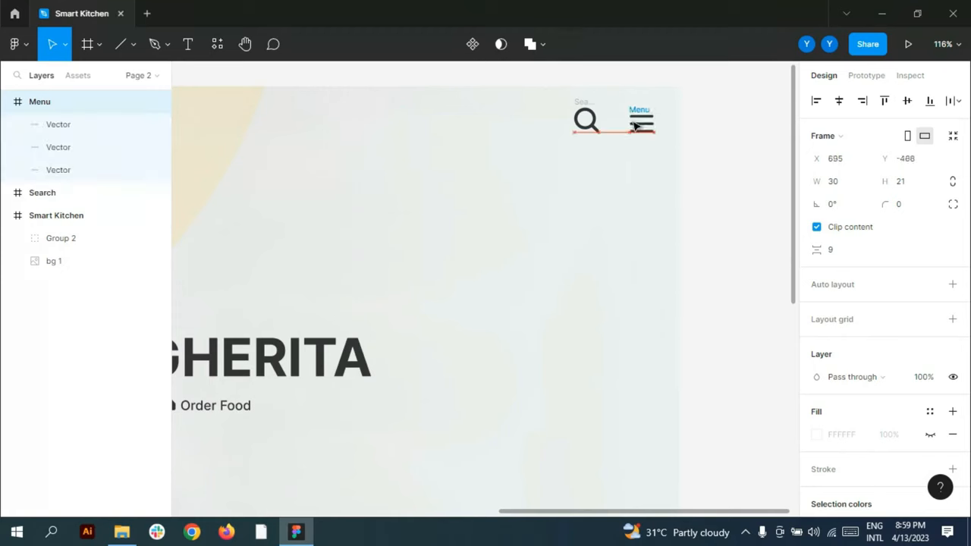
Space the search icon 39 px to the left of the menu icon and move both into the page elements group.
click(46, 125)
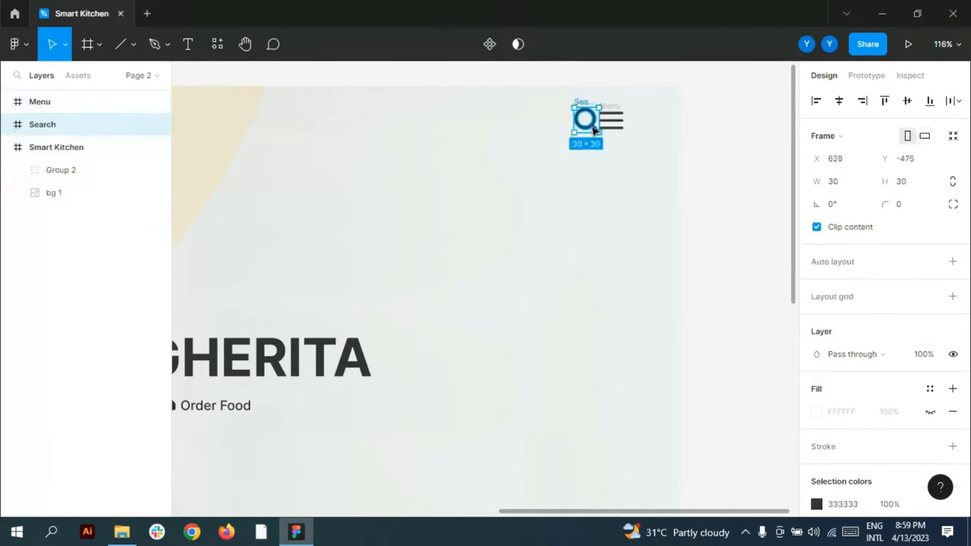
drag(597, 128, 554, 133)
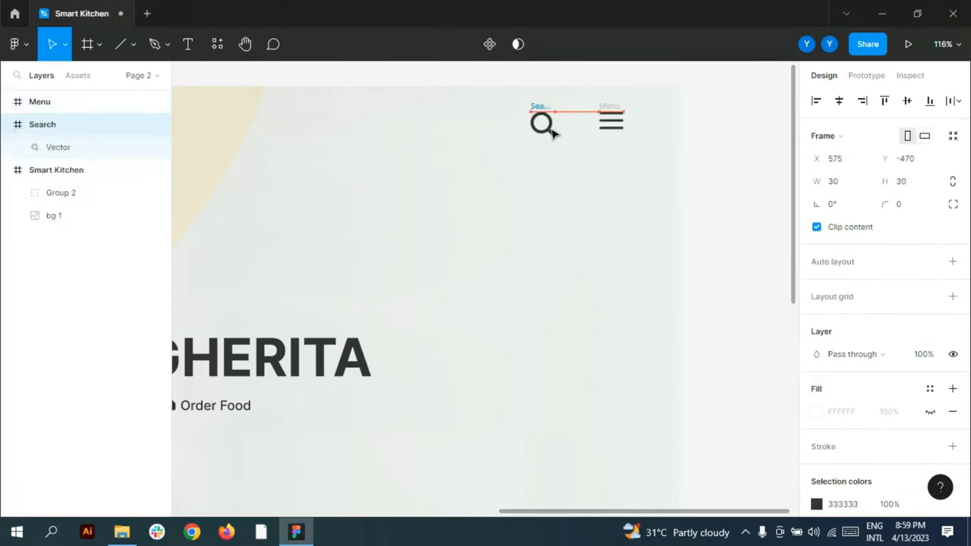
shift+click(40, 102)
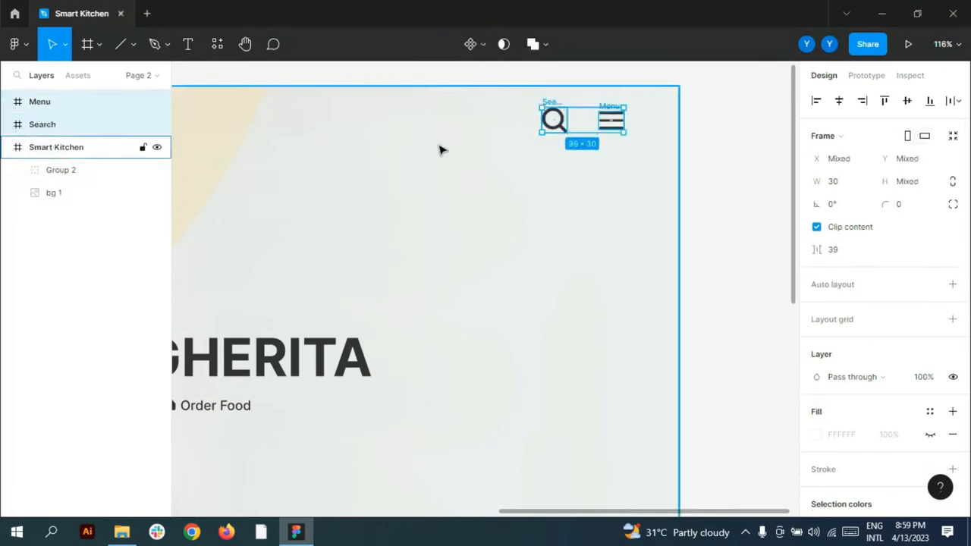
click(740, 177)
scroll(742, 176, down, 3)
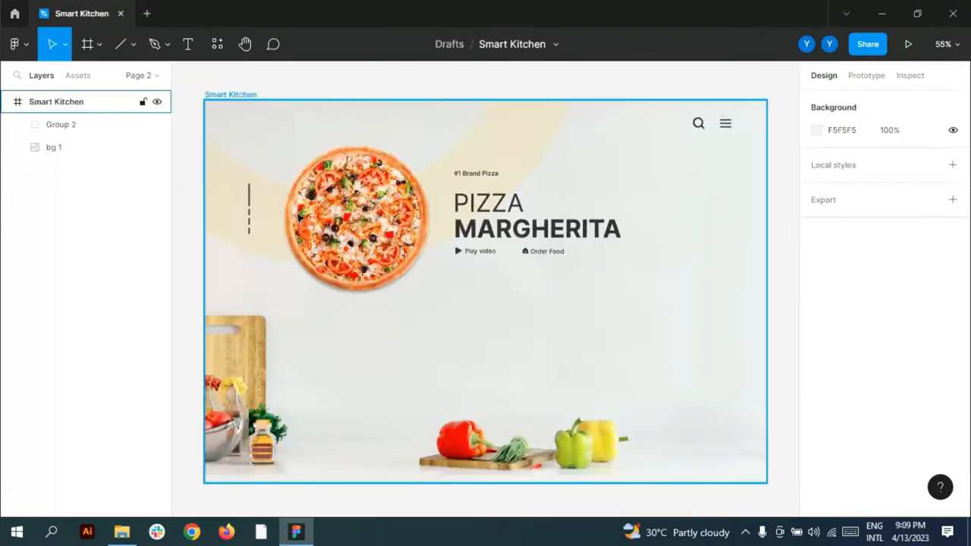
Draw a rectangle of about 247 × 446 to the right of the headings, below the search and menu icons.
click(540, 212)
scroll(540, 212, down, 3)
scroll(455, 228, up, 2)
click(133, 44)
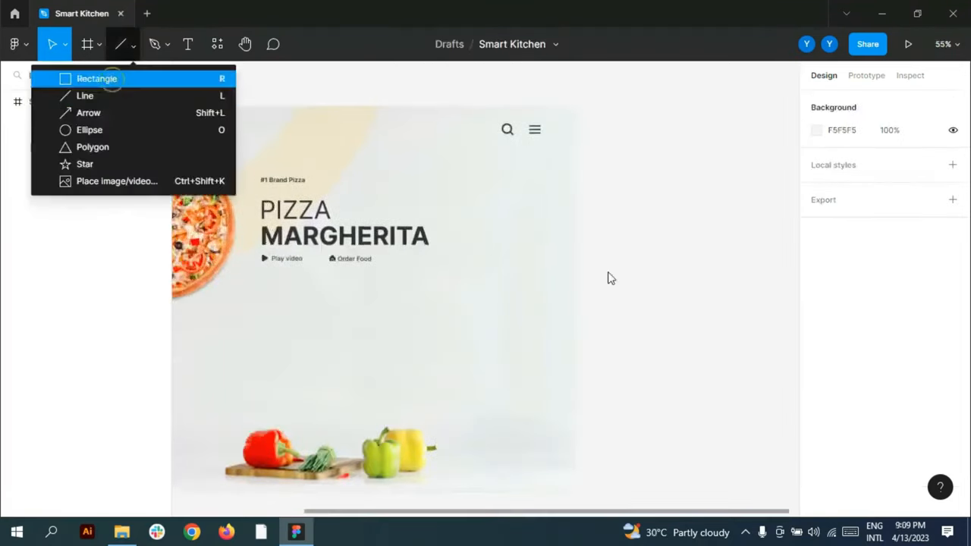
key(r)
drag(463, 182, 560, 358)
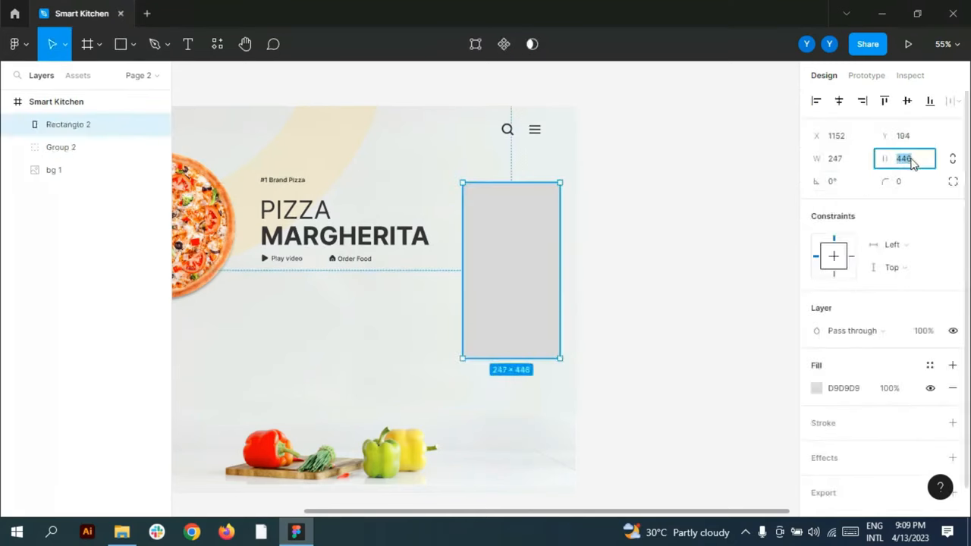
Resize the rectangle to 325 × 440, place it at X 1088, Y 176, and set its corner radius to 30.
text(441)
key(Return)
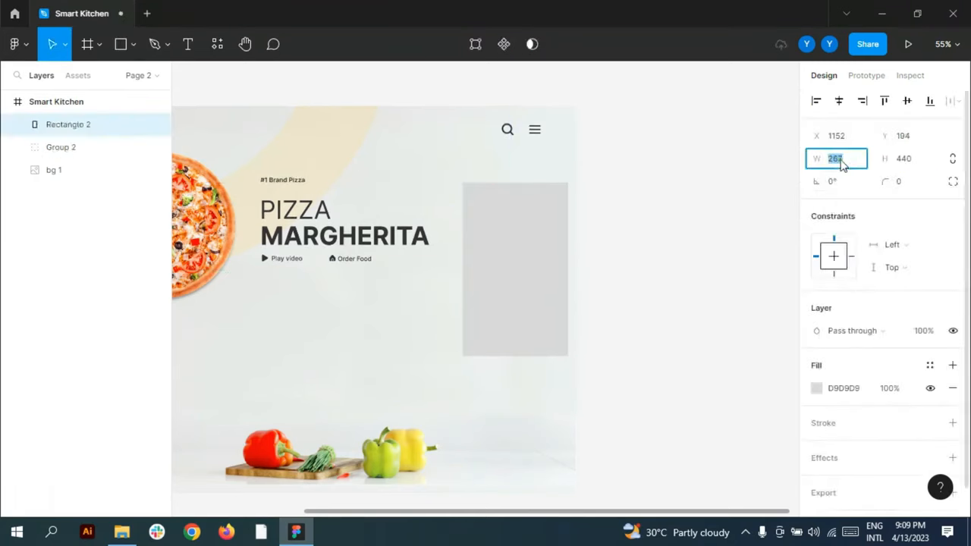
drag(551, 247, 520, 237)
click(908, 188)
text(30)
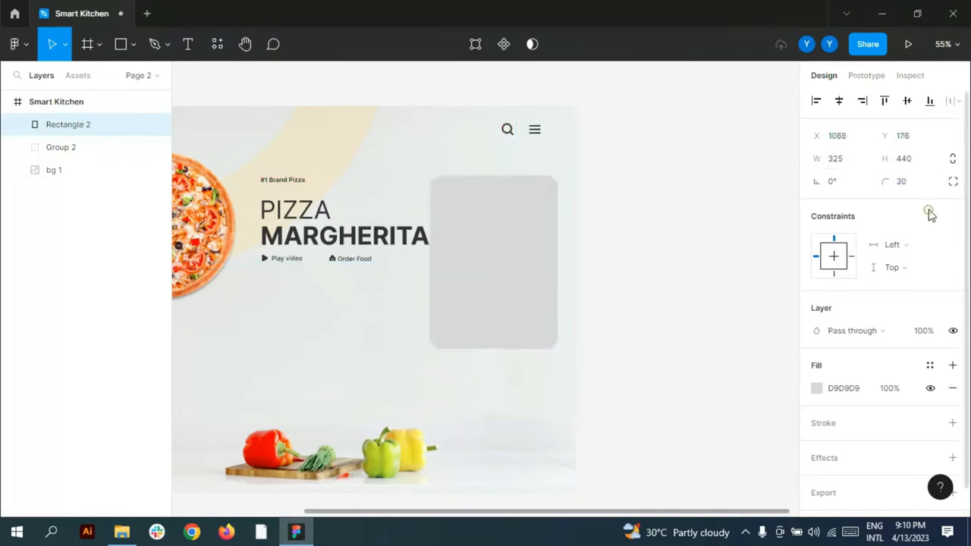
scroll(701, 241, down, 3)
key(Escape)
Group the MARGHERITA, PIZZA and #1 Brand Pizza texts with the Play video and Order Food labels and their icons.
scroll(526, 225, up, 5)
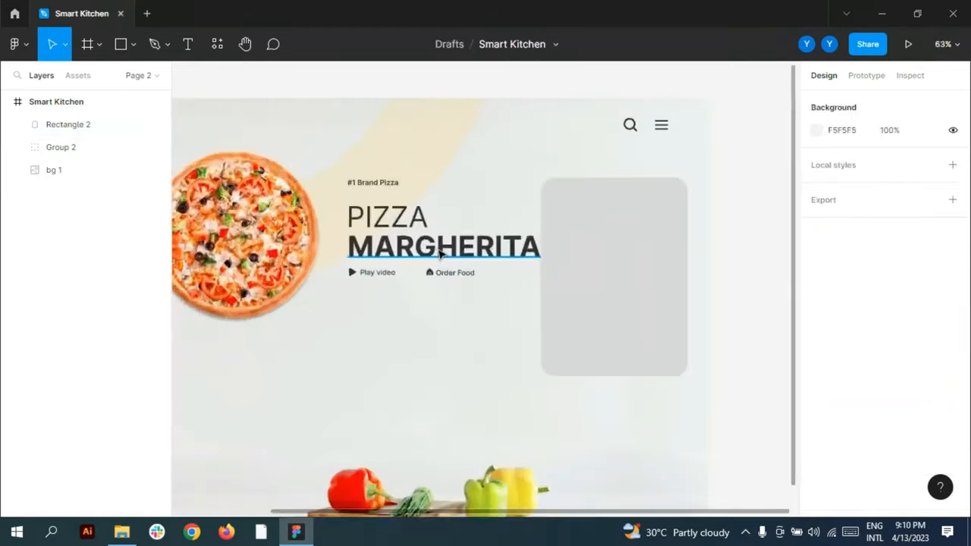
double_click(440, 255)
shift+click(82, 283)
shift+click(83, 260)
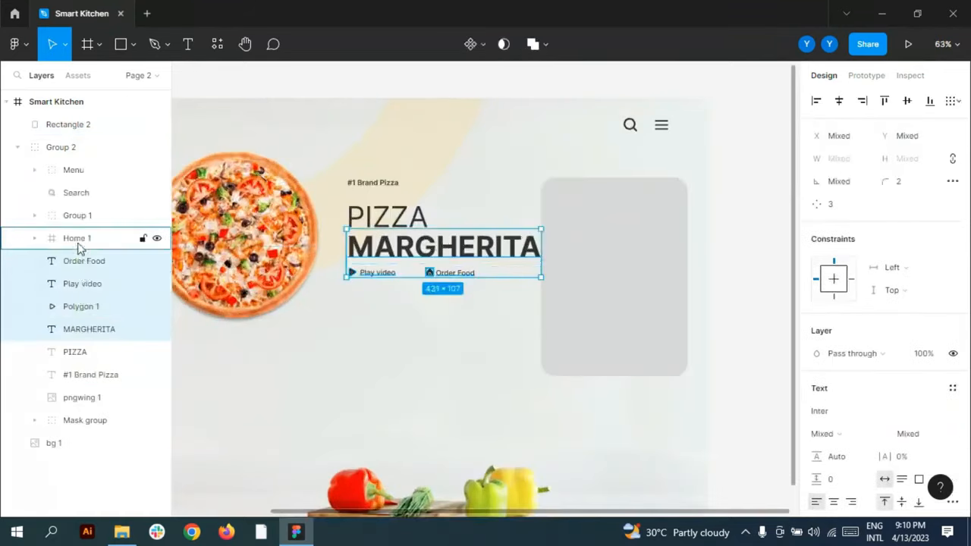
shift+click(77, 238)
shift+click(75, 352)
shift+click(75, 374)
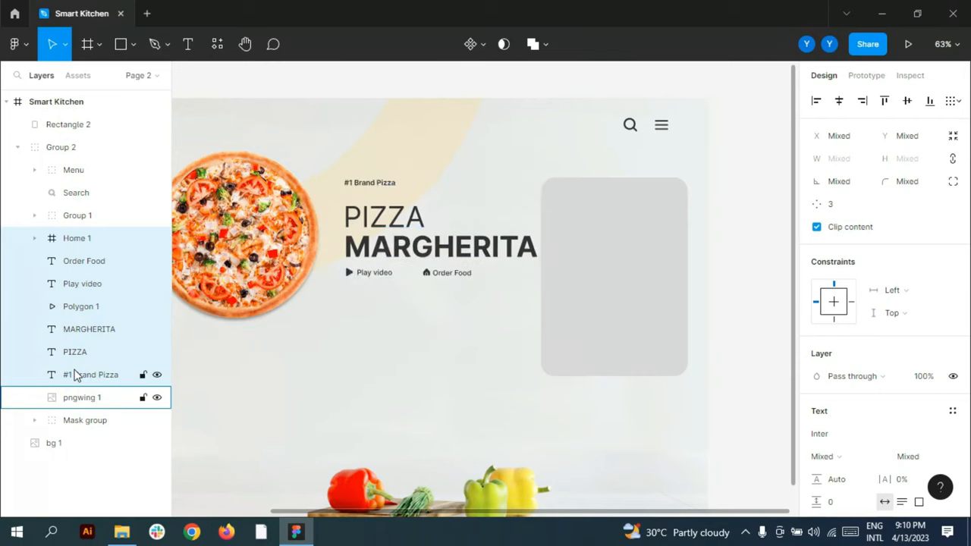
key(ctrl+g)
Move the grouped headings and action labels left, away from the card, to about X 597.
key(Left)
key(Left)
key(Left)
key(Left)
key(Left)
key(Left)
key(Left)
key(Left)
key(Left)
key(Left)
key(Left)
key(Left)
key(Left)
key(Left)
key(Left)
key(Left)
key(Left)
key(Left)
key(Left)
key(Left)
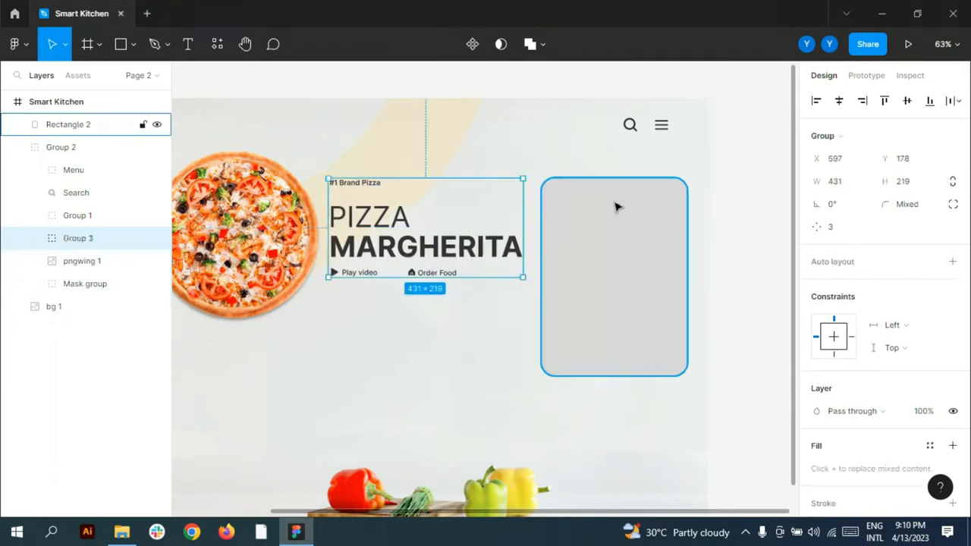
Nudge the pizza image left to open more space between it and the headings group.
scroll(615, 207, down, 2)
click(337, 241)
key(Left)
key(Left)
key(Left)
key(Left)
key(Left)
key(Left)
key(Left)
key(Left)
key(Left)
key(Left)
key(Left)
key(Left)
key(Left)
key(Left)
key(Left)
key(Left)
key(Left)
key(Left)
key(Left)
key(Left)
key(Left)
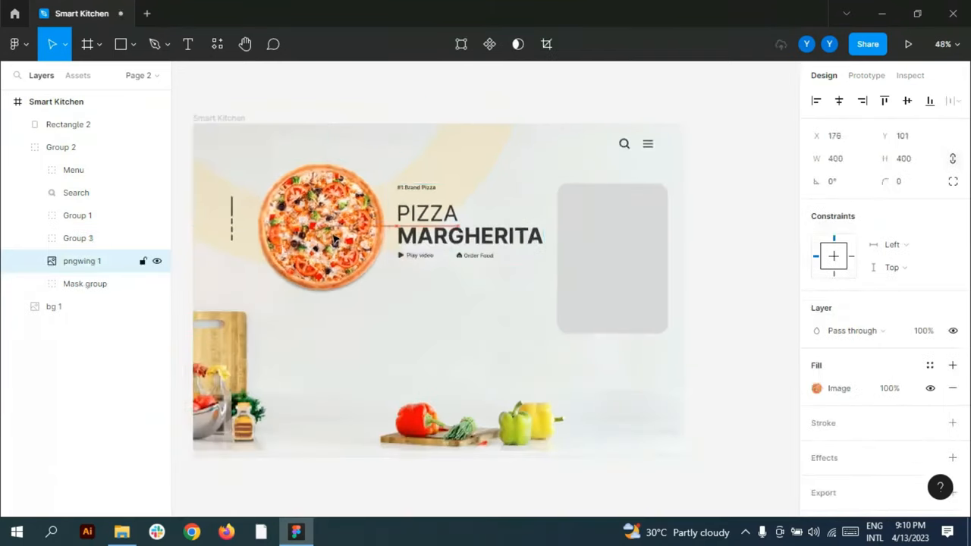
Move the headings group further left to X 582, keeping it at Y 178.
click(79, 238)
key(Left)
key(Left)
key(Left)
key(Left)
key(Left)
key(Left)
key(Left)
key(Left)
key(Left)
key(Left)
key(Left)
key(Left)
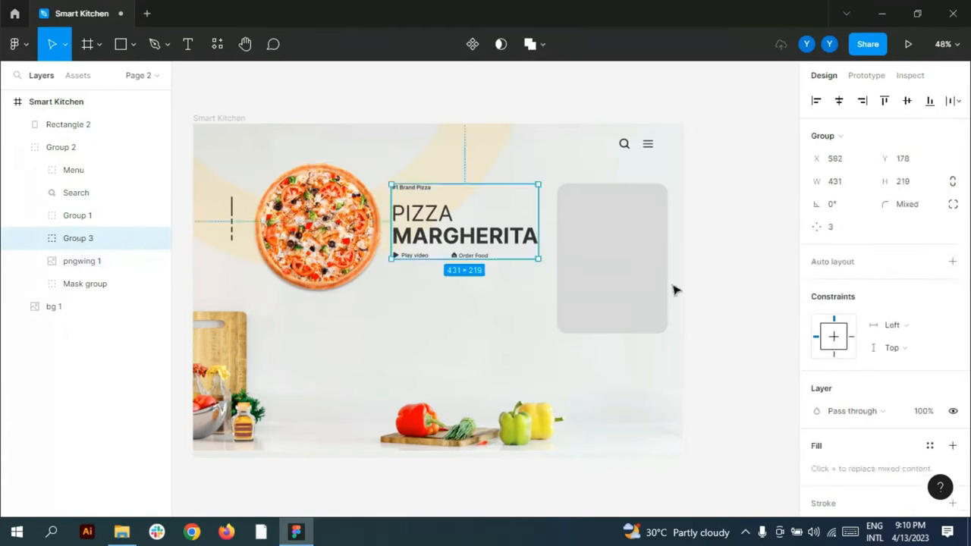
Set the fill of the rounded card rectangle to F3F3F3.
click(656, 287)
click(24, 147)
click(845, 390)
text(F3F3F3)
key(Return)
click(764, 270)
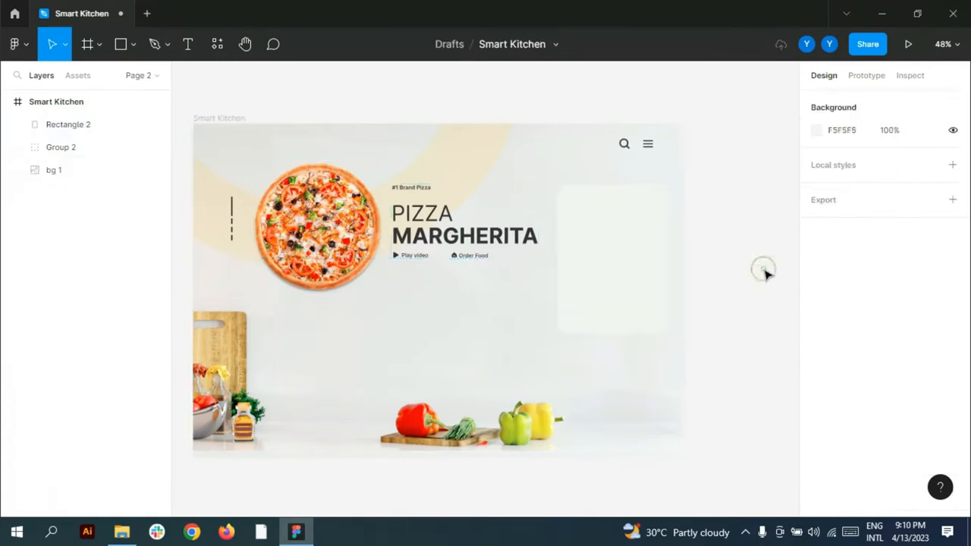
Add a text layer reading "Overview" in the upper part of the card.
scroll(622, 121, up, 6)
click(188, 44)
scroll(542, 266, up, 2)
click(522, 244)
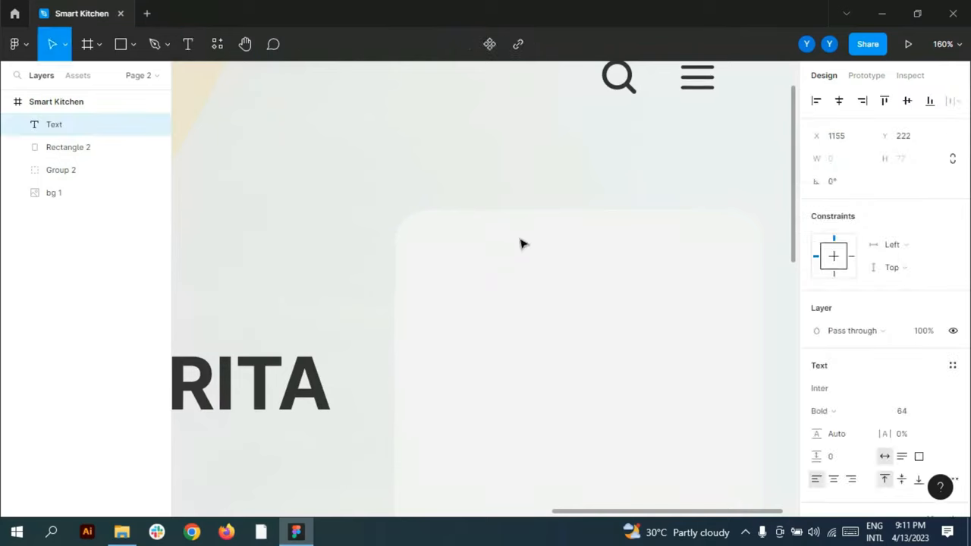
text(Overwie)
key(BackSpace)
key(BackSpace)
key(BackSpace)
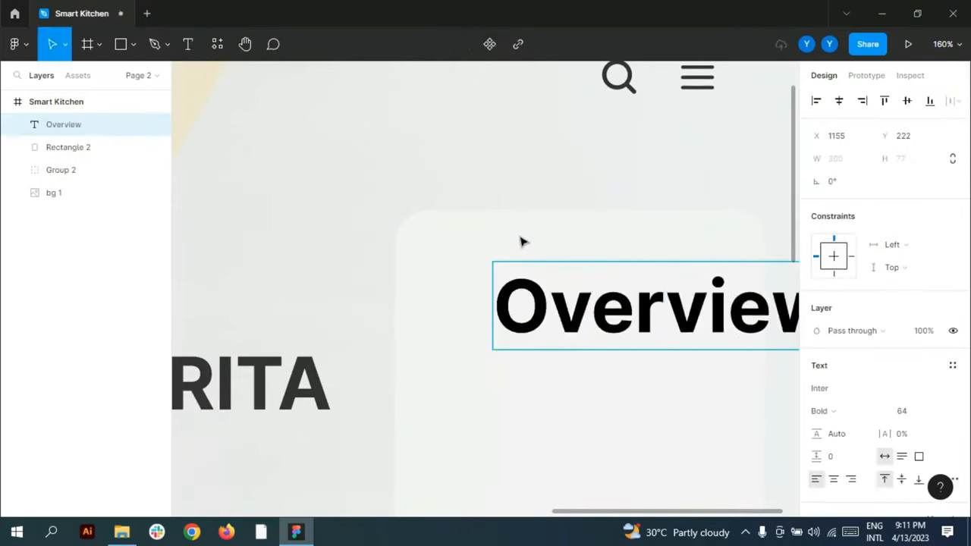
Format the Overview text at size 16, Semi Bold, in the dark grey document color 333333.
key(ctrl+a)
click(938, 415)
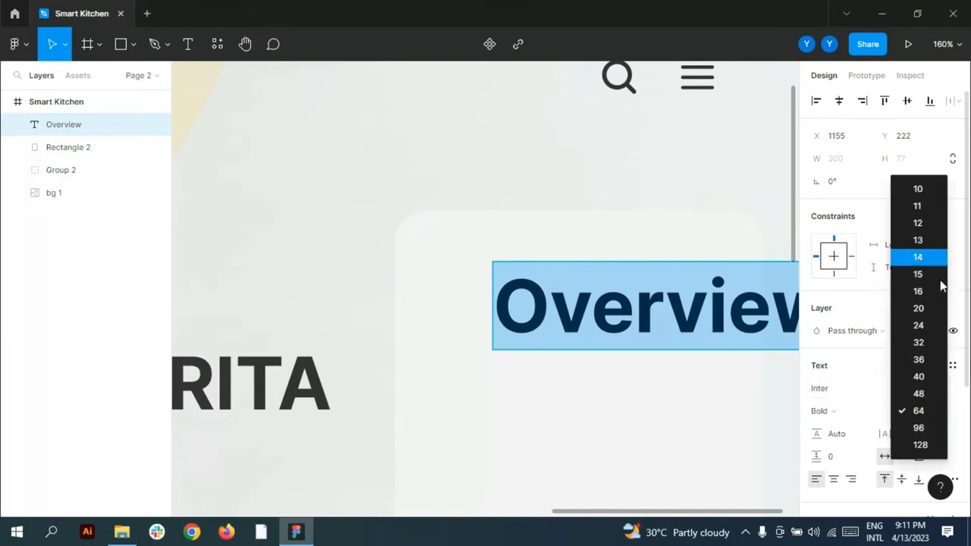
click(938, 300)
scroll(845, 440, down, 2)
click(865, 270)
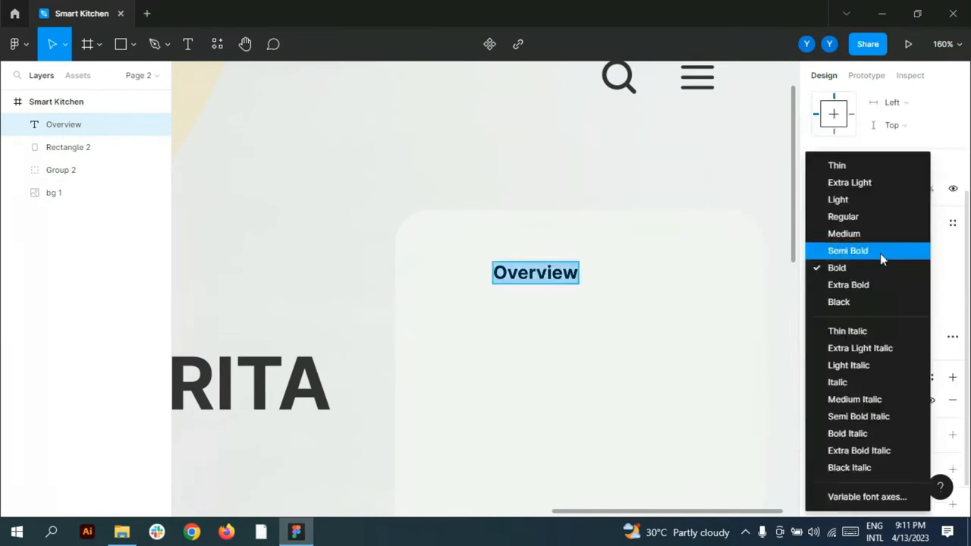
click(880, 251)
click(817, 401)
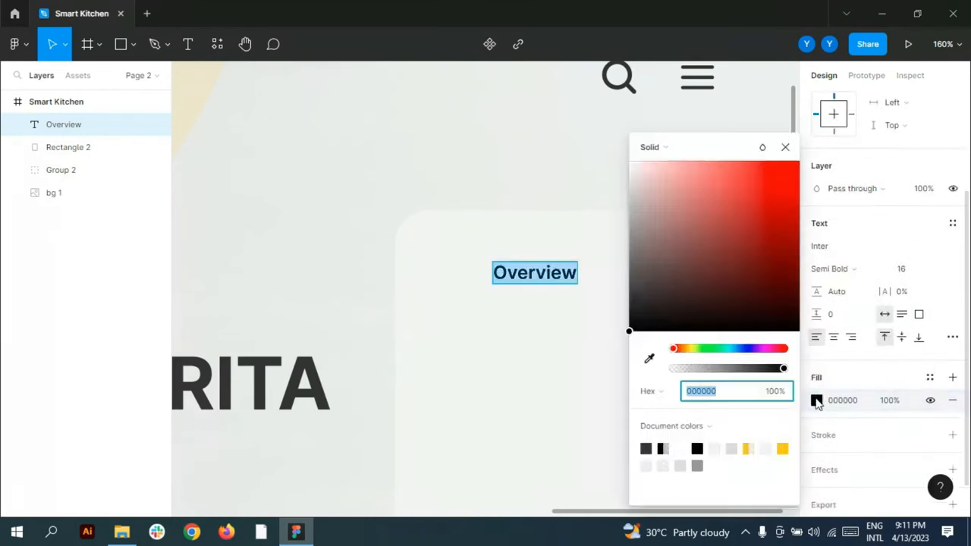
click(653, 447)
key(Escape)
Place the Overview label in the card's upper-left corner and add a copy reading "Insights" in the upper-right corner.
drag(540, 277, 690, 261)
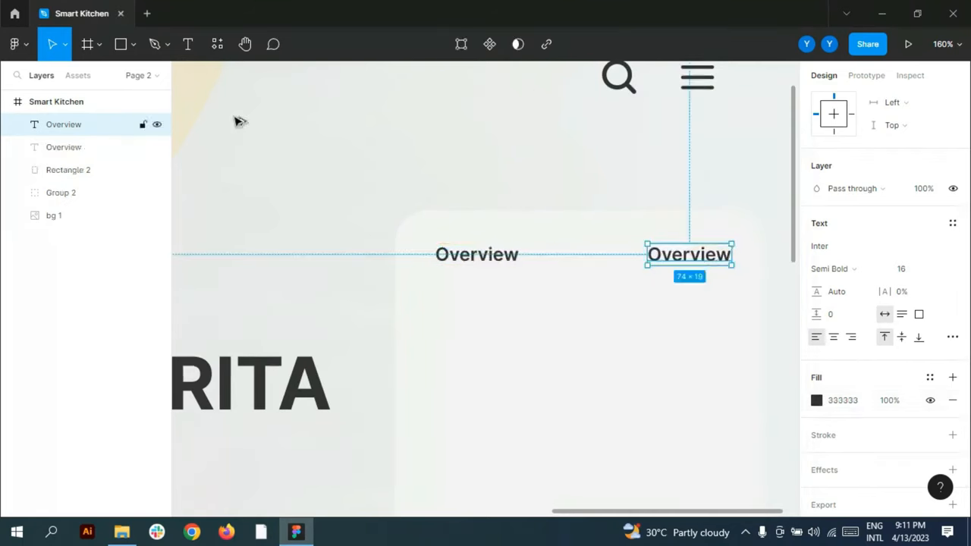
key(Return)
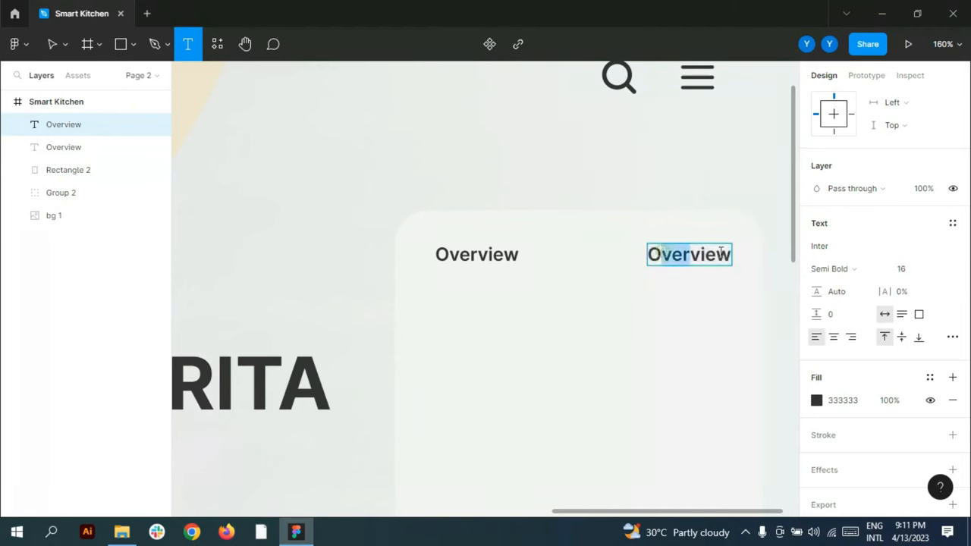
key(BackSpace)
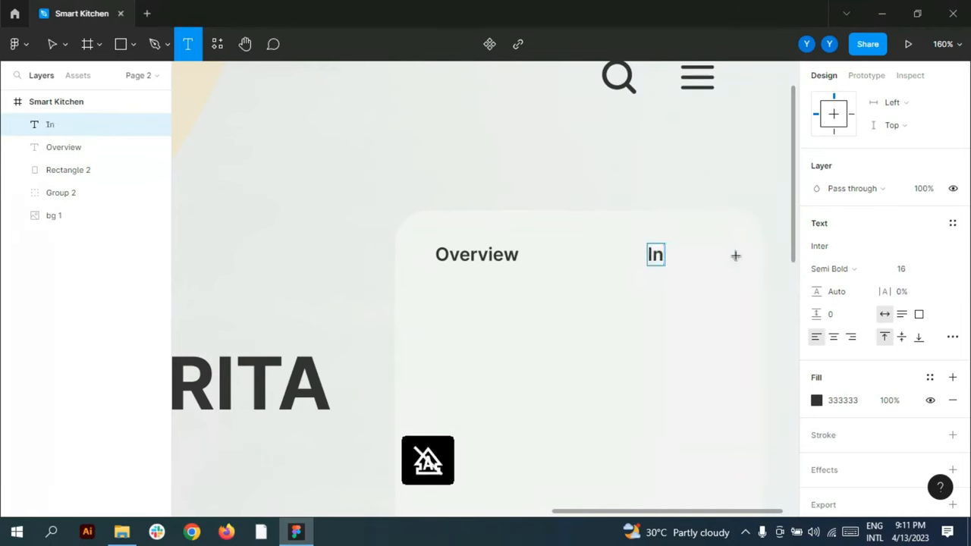
drag(687, 256, 697, 255)
key(Escape)
scroll(581, 329, down, 2)
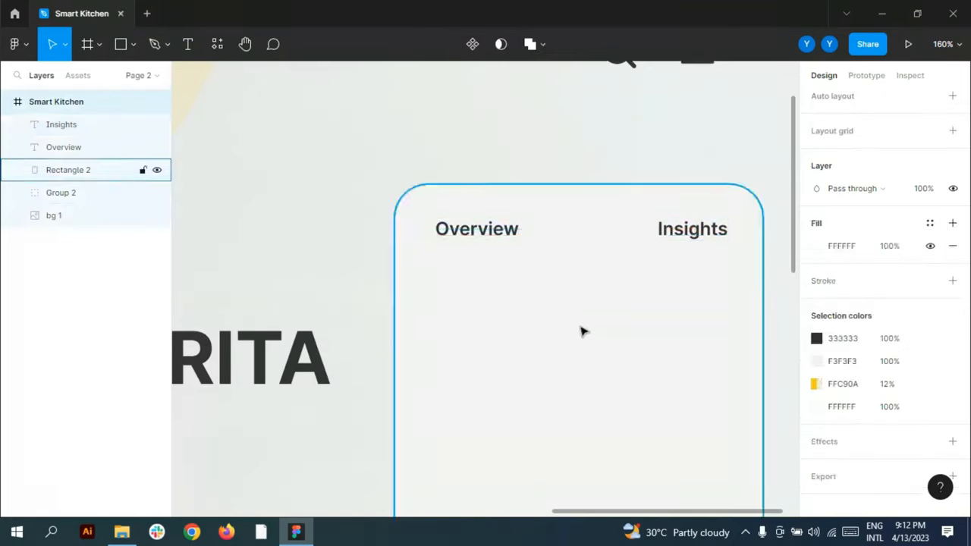
Draw a rectangle below the Overview label, sized 70 × 90 with a corner radius of 15.
click(468, 216)
key(Return)
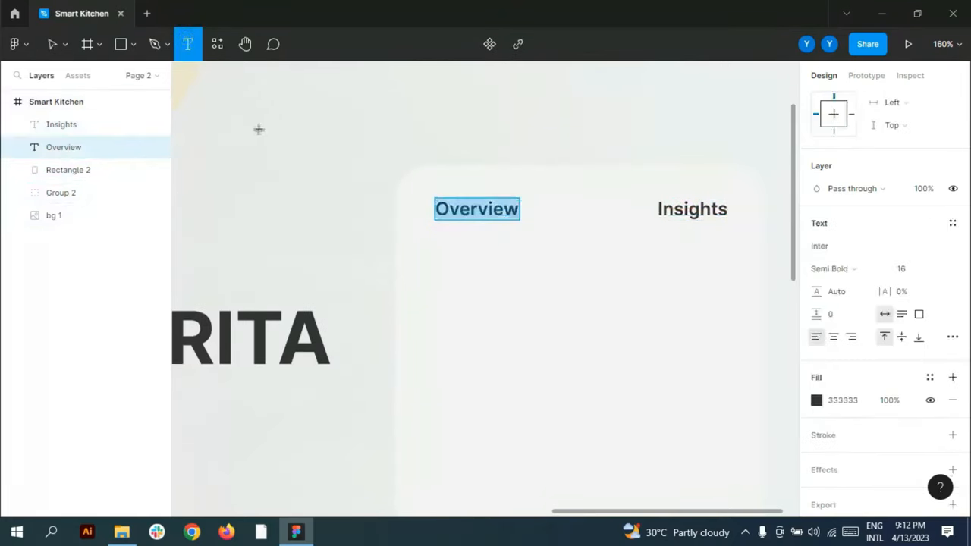
click(122, 44)
drag(440, 264, 499, 353)
click(914, 130)
text(90)
click(835, 131)
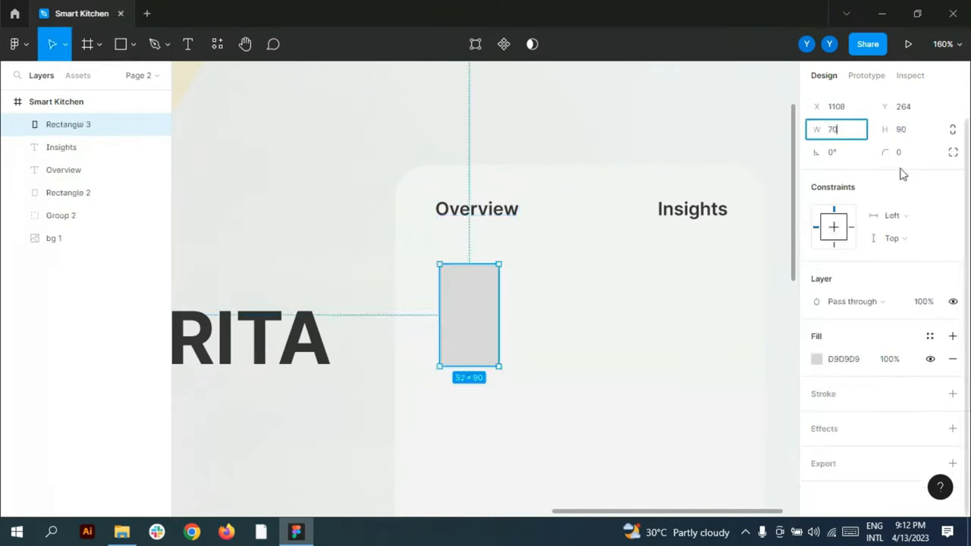
text(70)
key(Return)
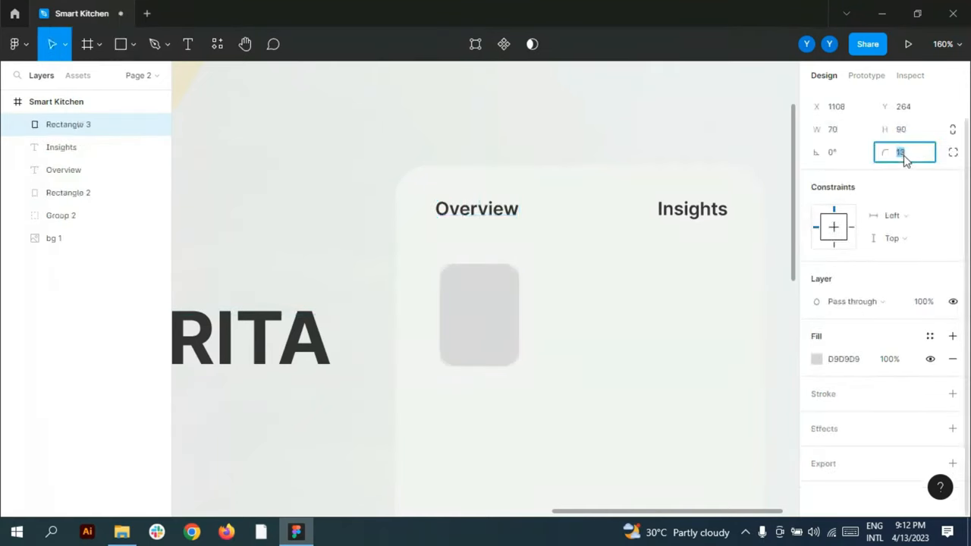
Fill the small rounded rectangle with the yellow document color FFC90A and nudge it up 3 px.
click(816, 361)
click(784, 446)
click(787, 148)
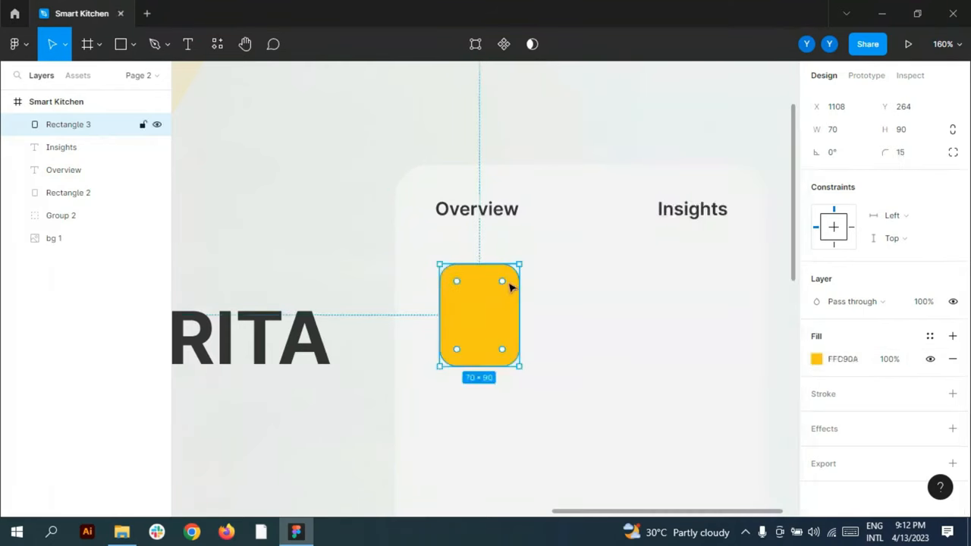
key(Up)
key(Up)
key(Up)
Add a "4.5" rating text beside the yellow rectangle at size 64 in Bold.
click(555, 305)
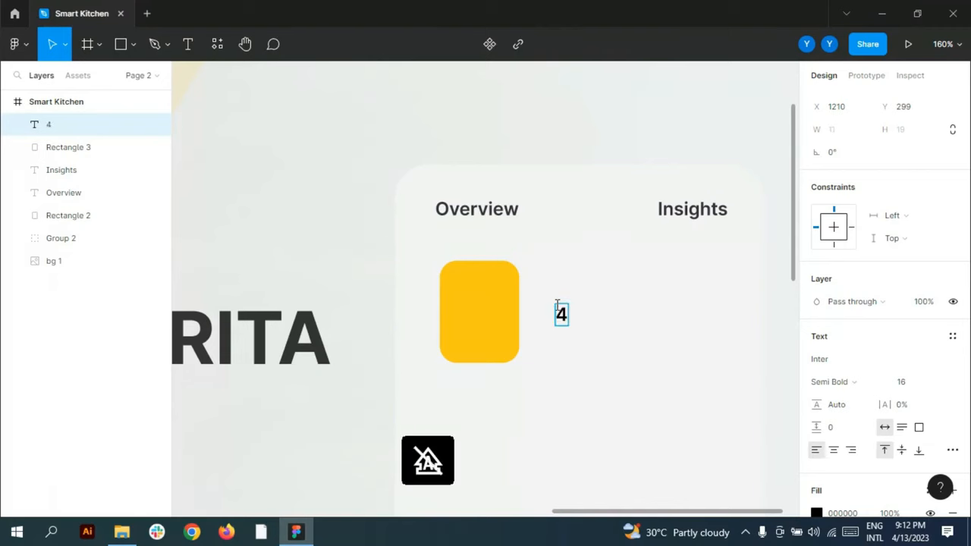
click(904, 382)
click(919, 466)
click(829, 382)
click(866, 270)
key(ctrl+a)
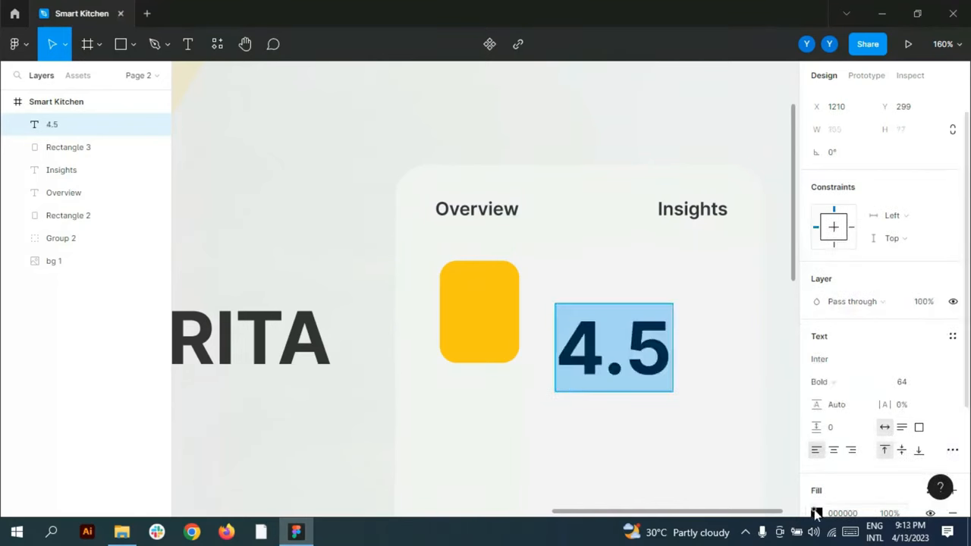
Color the 4.5 text 333333 and move it onto the yellow rectangle, at X 1126, Y 256.
click(816, 513)
click(645, 448)
drag(595, 345, 494, 311)
click(786, 147)
scroll(664, 292, down, 3)
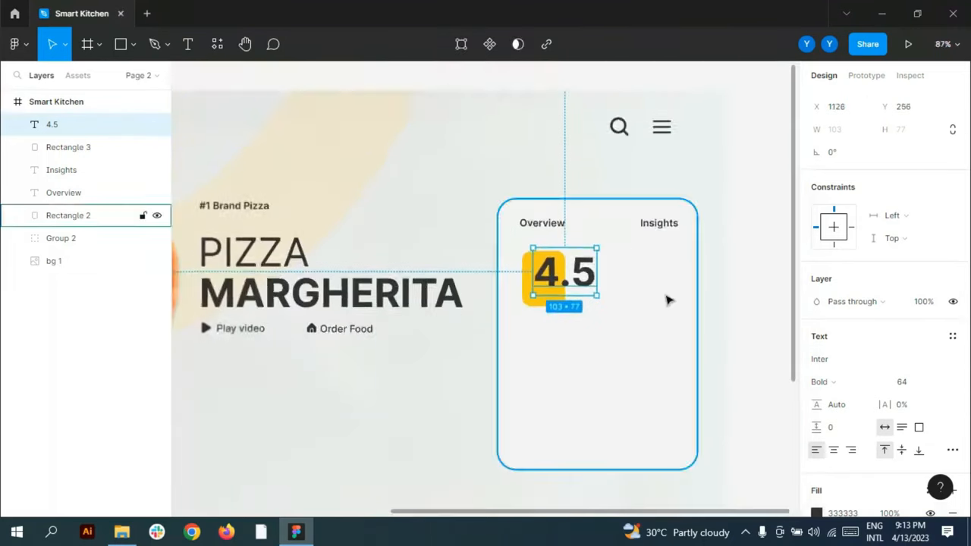
scroll(668, 299, down, 1)
key(Escape)
scroll(643, 273, up, 3)
click(189, 44)
scroll(451, 303, up, 1)
click(453, 305)
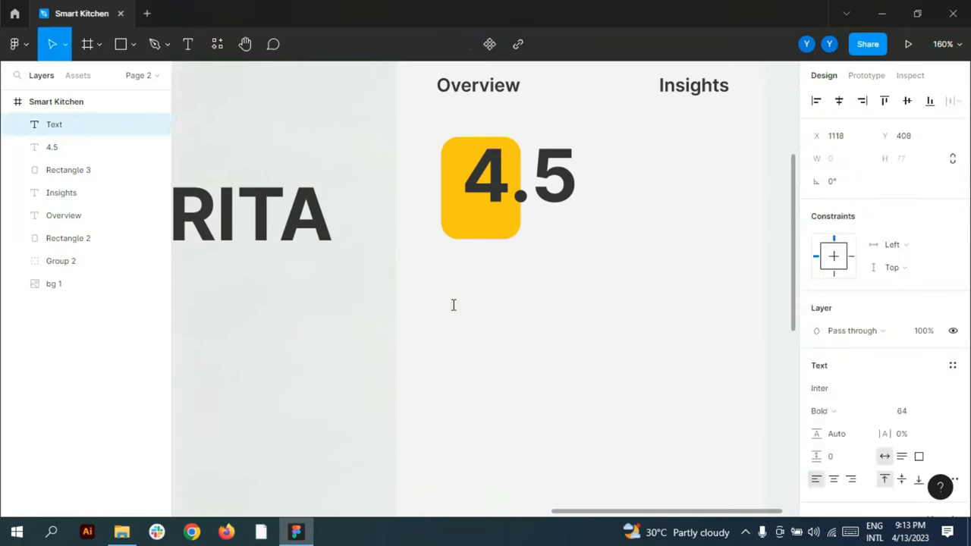
Shift the 4.5 text and the yellow rectangle slightly left, in line with the Overview label.
click(53, 147)
Add a text layer with the chef's title and name in the card, below the 4.5 rating.
key(t)
click(470, 305)
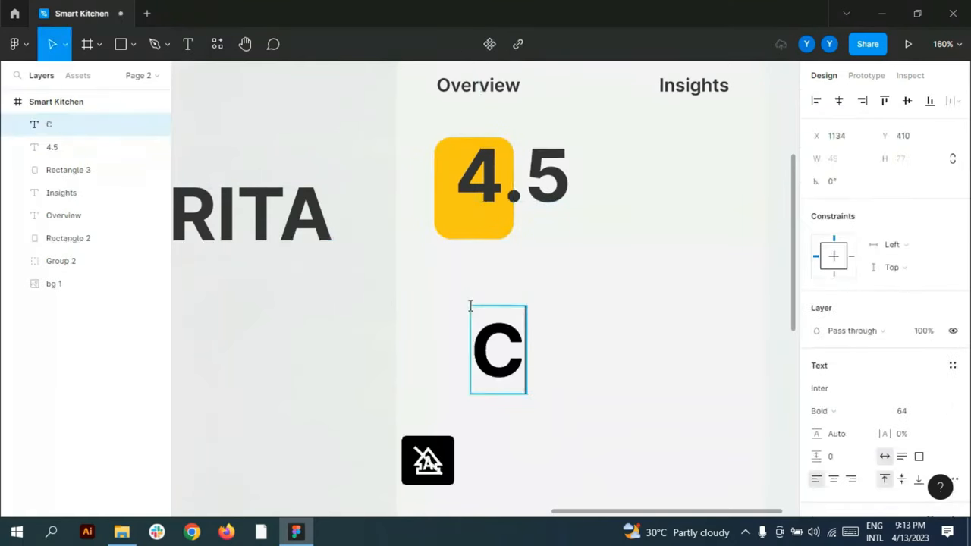
text(Chef S)
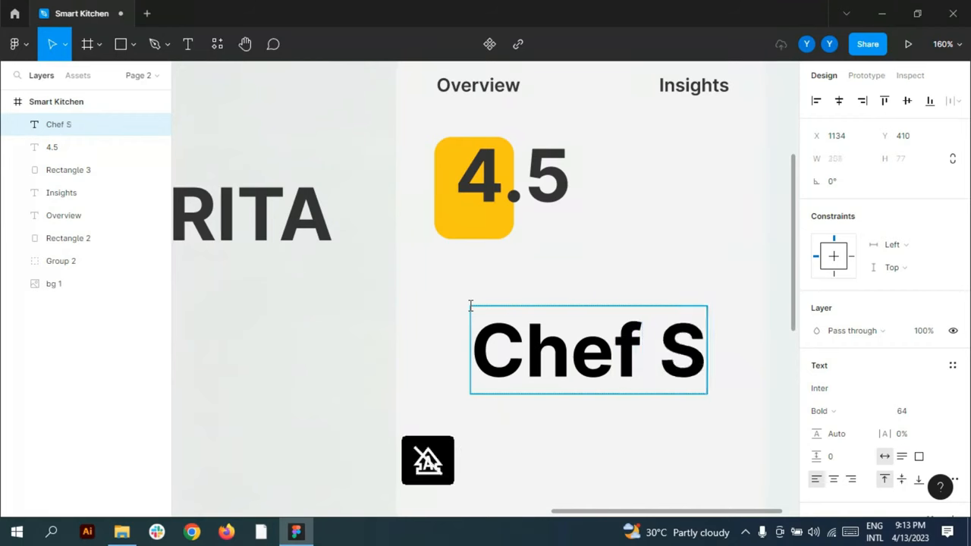
text(mith)
key(ctrl+a)
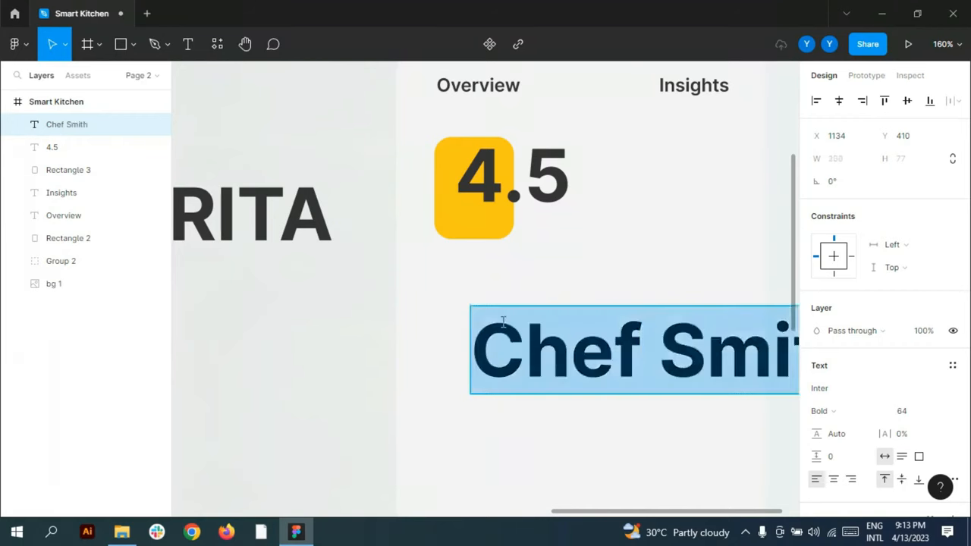
Set the chef's name text to size 24 and Semi Bold.
click(941, 410)
click(937, 334)
click(831, 411)
click(844, 250)
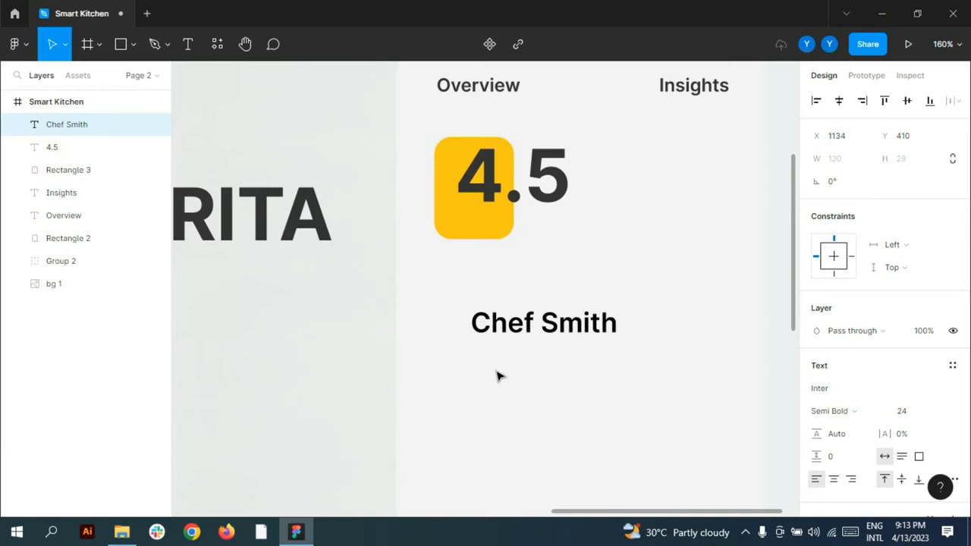
Move the chef's name under the yellow rectangle to X 1104, Y 373 and color it 333333.
drag(571, 335, 539, 294)
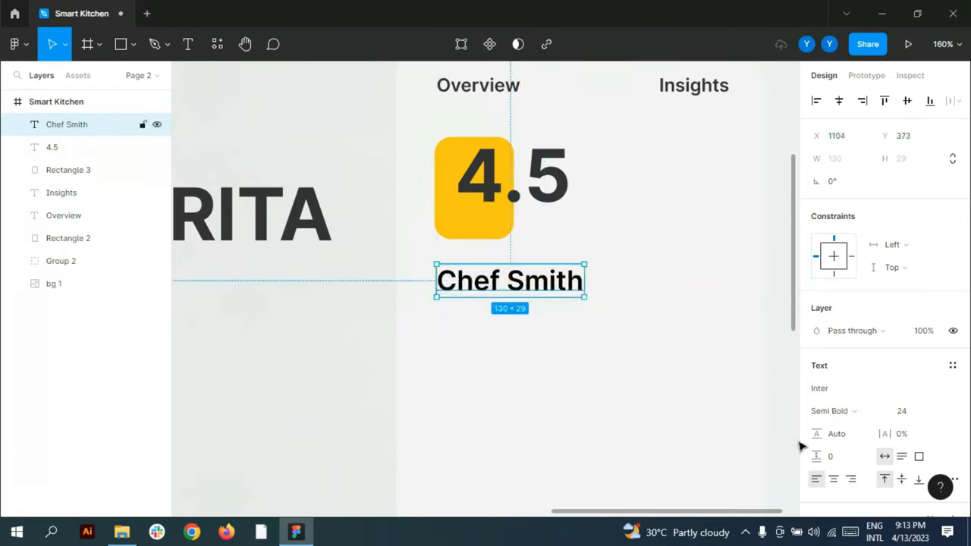
scroll(820, 432, down, 3)
click(817, 401)
click(647, 449)
click(790, 148)
Add the grey paragraph beginning "Chefs are culinary professionals trained in all aspects of food preparation" below the chef's name, at X 1104, Y 418.
scroll(538, 283, down, 4)
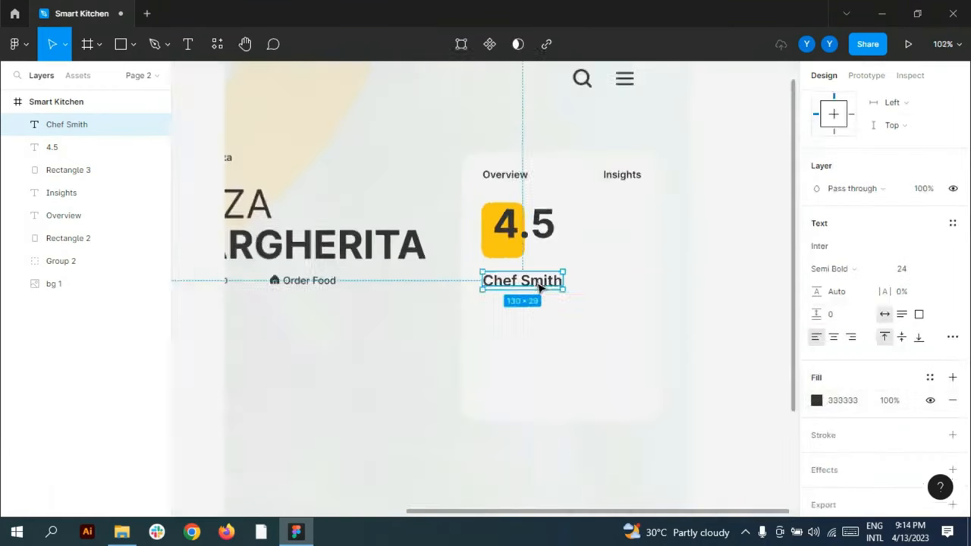
click(720, 292)
click(483, 312)
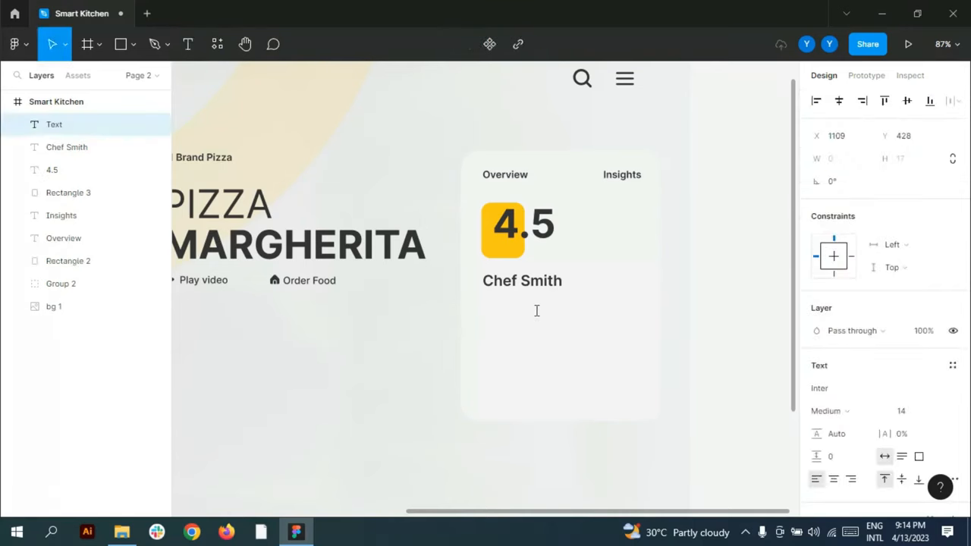
text(Chefs are culinary professionals trained in all aspects of food preparation. Their main responsibilities include ensuring that the food meets high-quality standards.)
scroll(607, 334, up, 5)
key(Escape)
drag(482, 310, 483, 294)
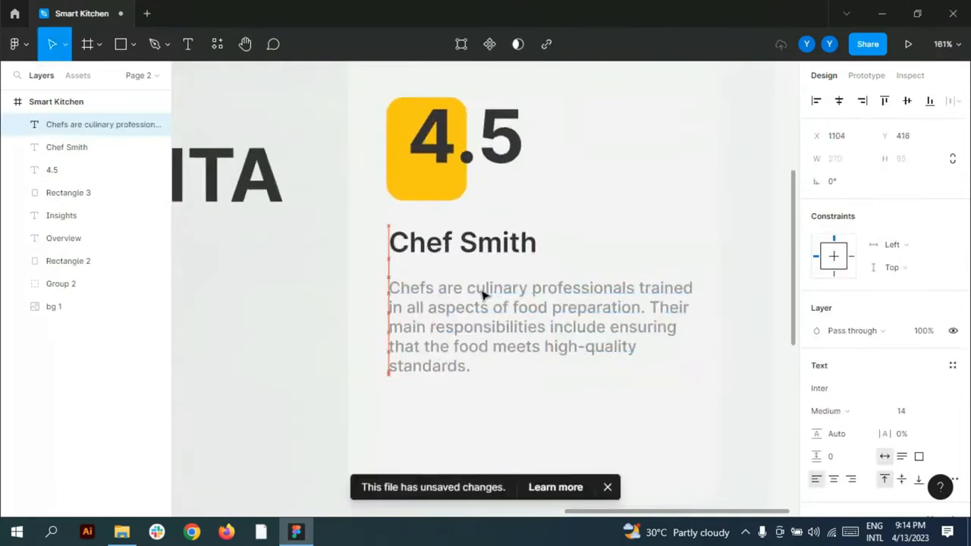
Reduce the chef name's text size and align it and the paragraph with the yellow rectangle's left edge.
click(459, 243)
click(910, 411)
key(Down)
drag(436, 241, 433, 256)
drag(449, 296, 444, 295)
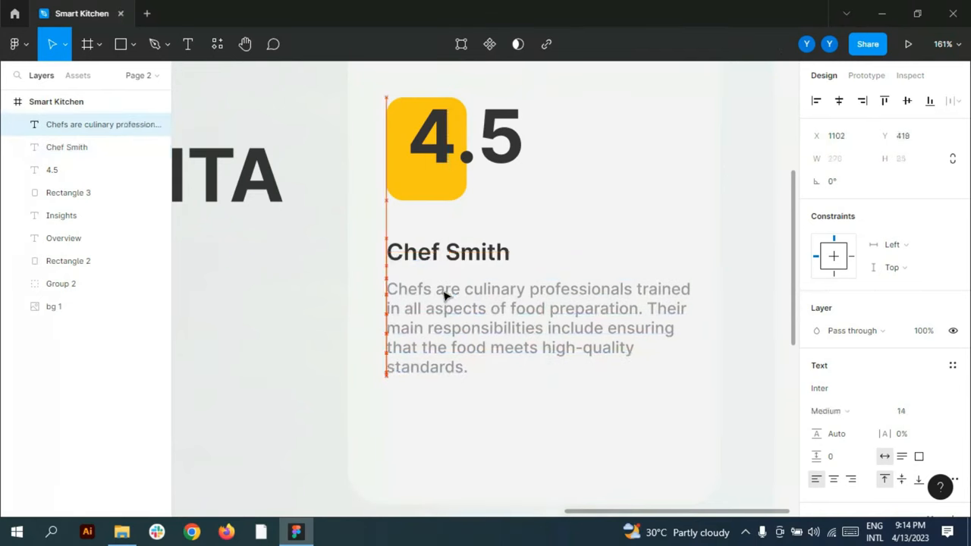
Move the chef's name and the description paragraph down together, away from the rating.
ctrl+scroll(444, 295, down, 5)
shift+click(57, 151)
key(shift+Down)
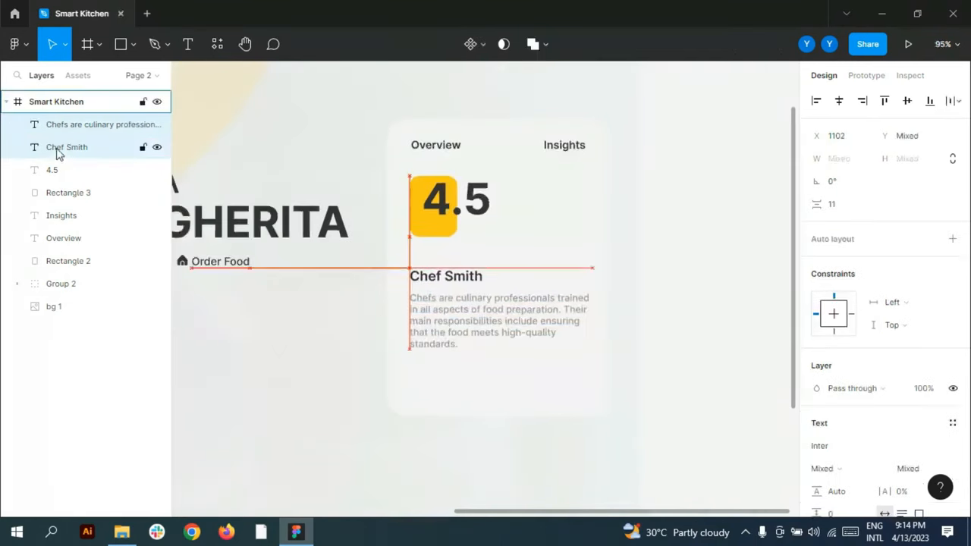
Draw a rectangle about 121 × 32 below the chef description and fully round its corners to a radius of 16.
click(708, 261)
click(134, 44)
click(110, 90)
ctrl+scroll(486, 406, up, 5)
mouse_move(337, 346)
mouse_down()
mouse_move(445, 395)
mouse_move(500, 388)
mouse_up()
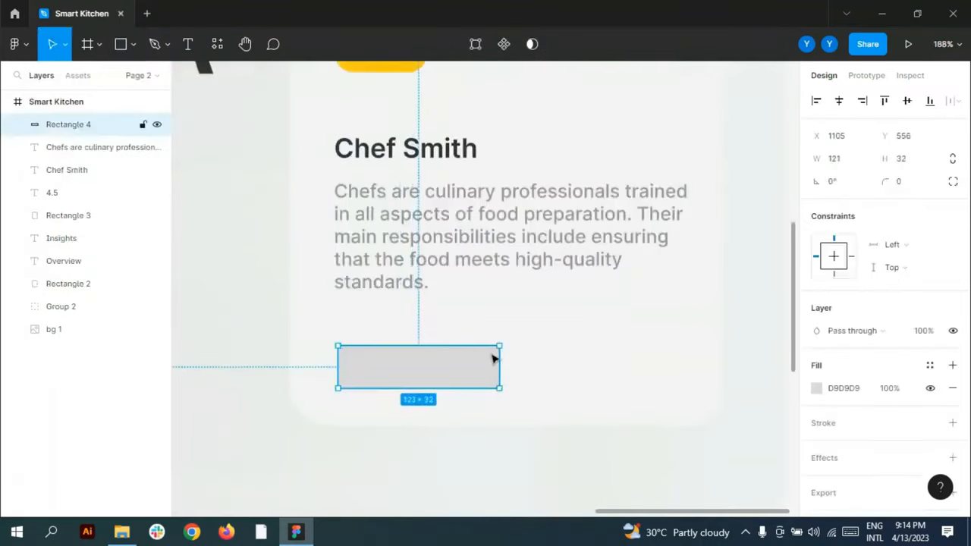
ctrl+scroll(377, 364, up, 5)
drag(616, 347, 373, 403)
Fill the pill shape under the chef description with E5E5E5.
click(839, 392)
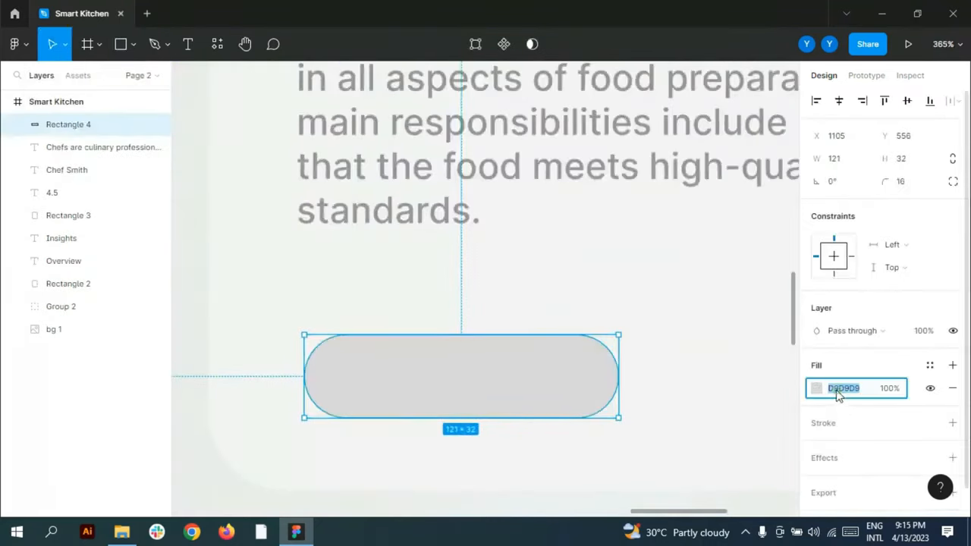
click(817, 388)
click(628, 181)
click(786, 148)
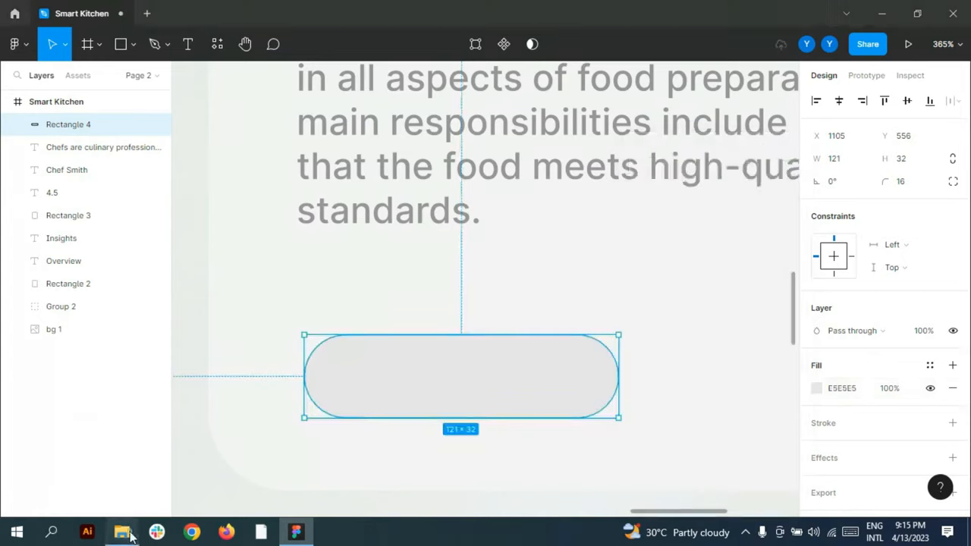
Import the Like and Dislike icons from the file folder and place the thumbs-up inside the pill's left part.
key(alt+Tab)
click(622, 114)
ctrl+click(853, 110)
drag(623, 122, 478, 304)
click(567, 326)
drag(567, 326, 374, 375)
Enlarge the pill to about 142 × 43 by extending it downward and to the right.
click(479, 417)
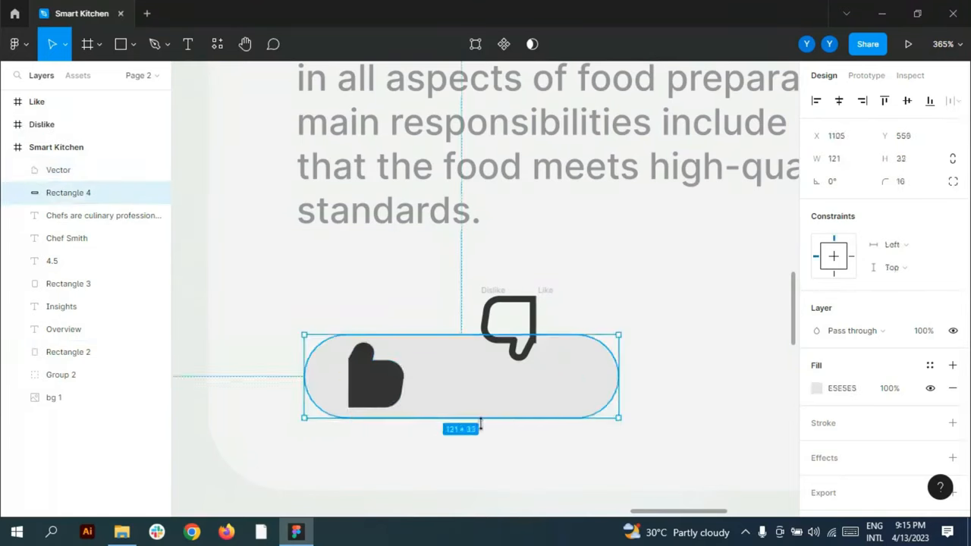
drag(478, 418, 479, 448)
drag(618, 393, 670, 392)
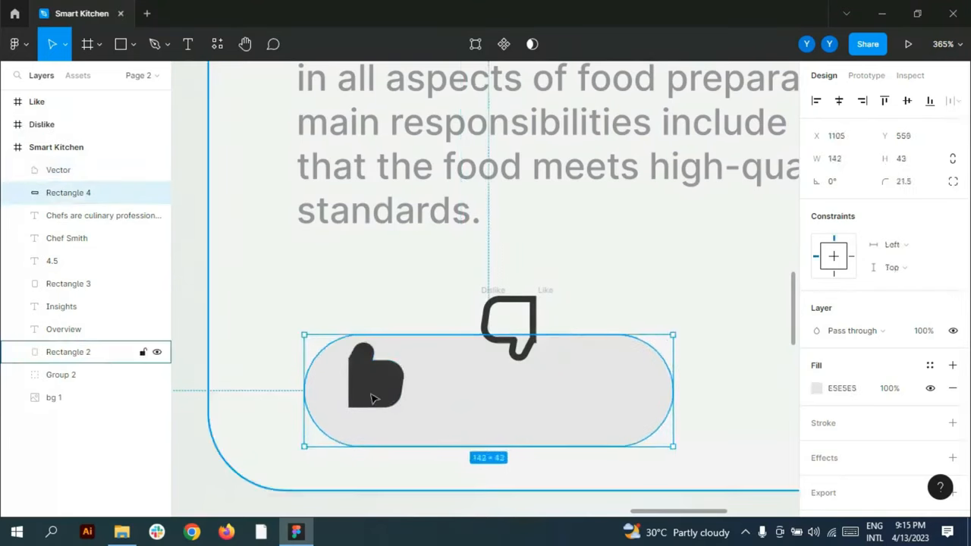
Center the thumbs-up vertically in the pill, move the thumbs-down to the pill's right, and delete the leftover Like and Dislike frames.
drag(372, 399, 395, 400)
scroll(327, 375, down, 2)
drag(463, 340, 654, 397)
click(48, 124)
shift+click(47, 102)
key(Delete)
Add the text "Liked" beside the thumbs-up inside the pill.
click(187, 43)
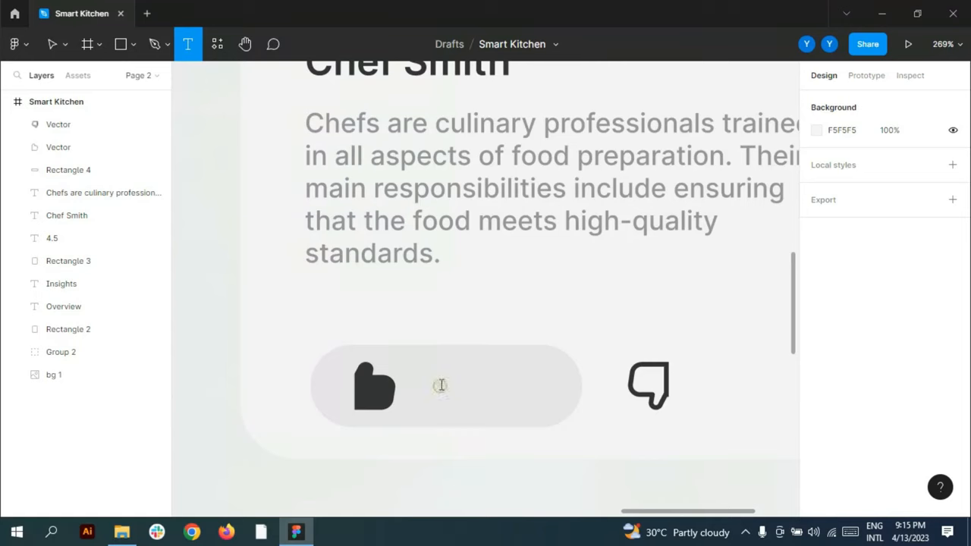
click(441, 386)
text(Liked)
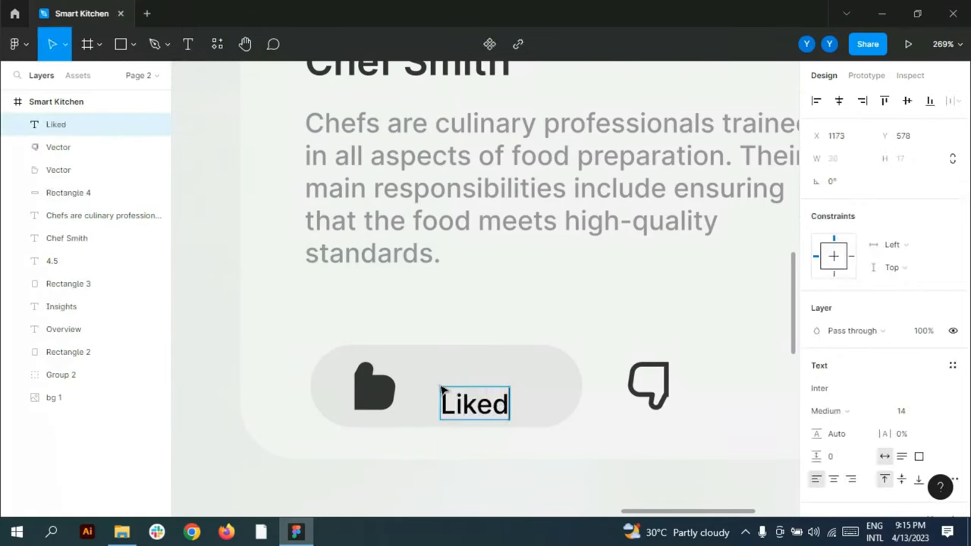
Style the "Liked" label as Semi Bold, size 16, color 333333, and center it vertically in the pill.
scroll(817, 435, down, 1)
click(817, 471)
click(646, 449)
click(787, 148)
click(878, 339)
click(835, 251)
click(939, 343)
click(921, 342)
key(Escape)
drag(484, 404, 478, 391)
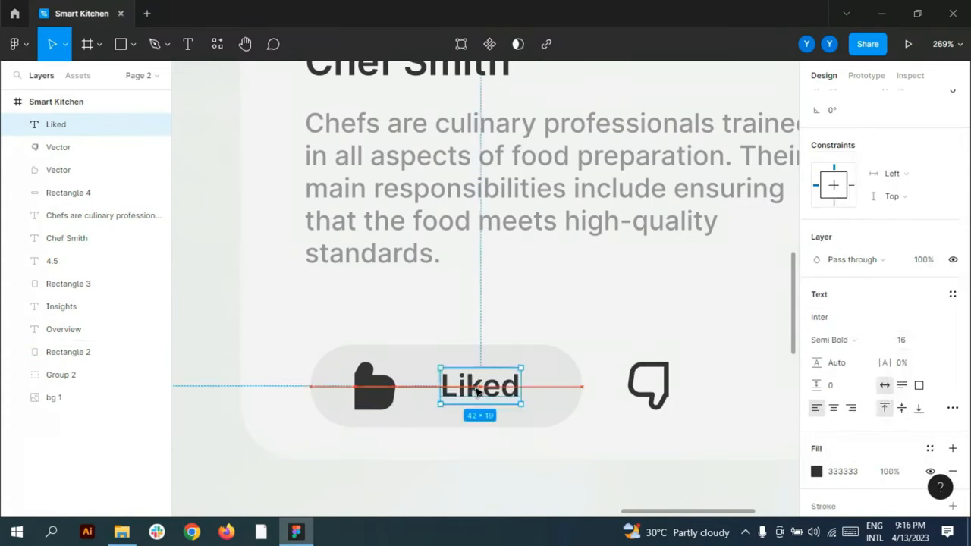
Group all layers of the side card from its background rectangle to "Liked" and name the group "Overview".
scroll(532, 319, down, 5)
click(713, 365)
scroll(724, 368, down, 2)
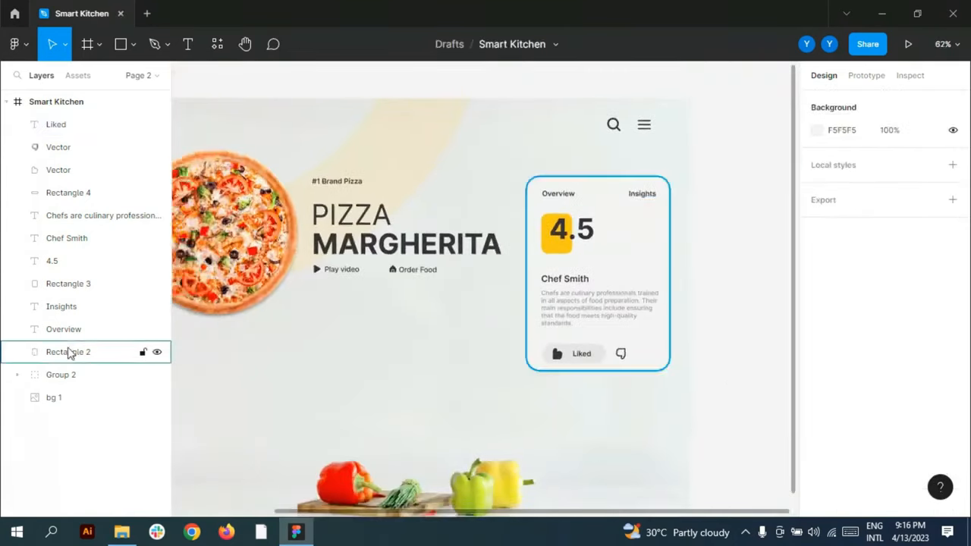
click(68, 353)
shift+click(57, 125)
key(ctrl+g)
click(18, 125)
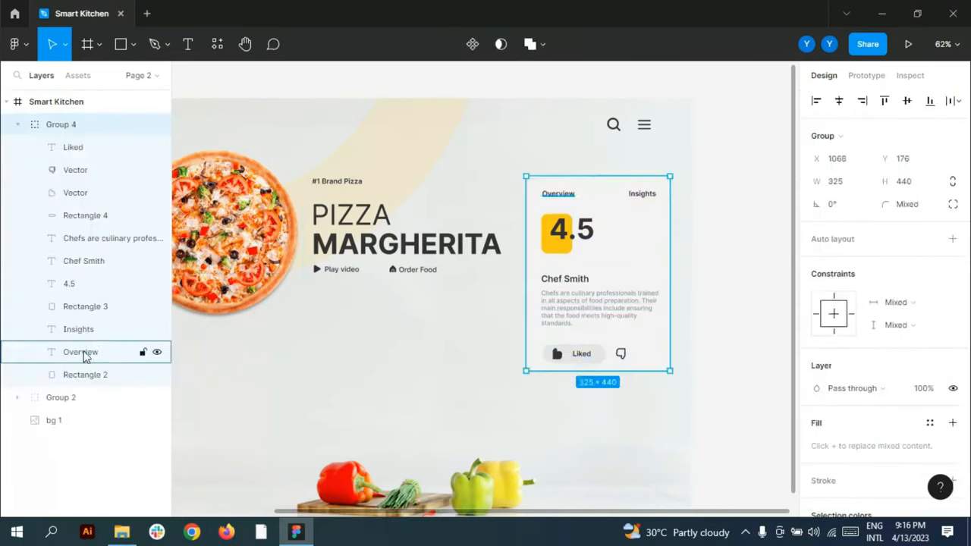
double_click(83, 352)
key(ctrl+c)
double_click(61, 125)
key(ctrl+v)
click(17, 125)
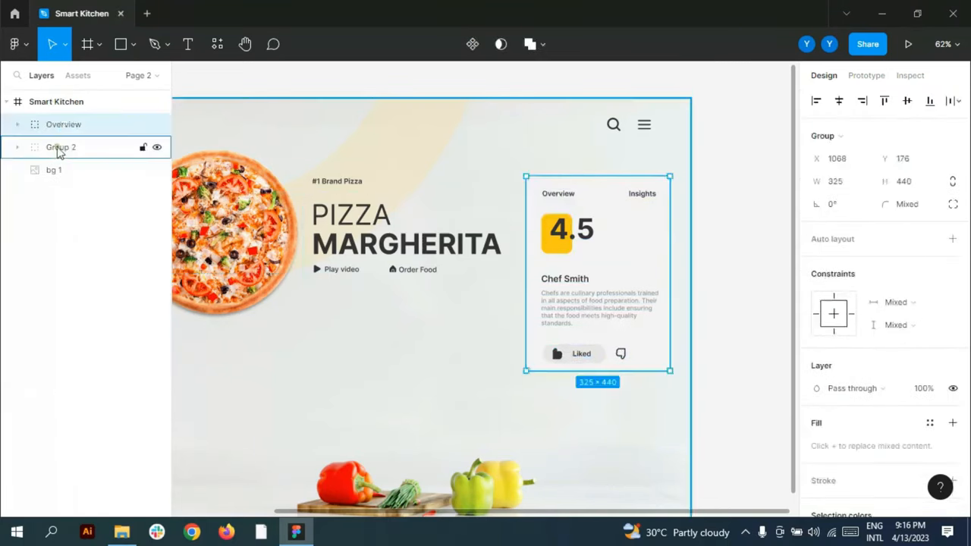
Rename Group 2 as "Pizza".
double_click(60, 148)
text(Pizza)
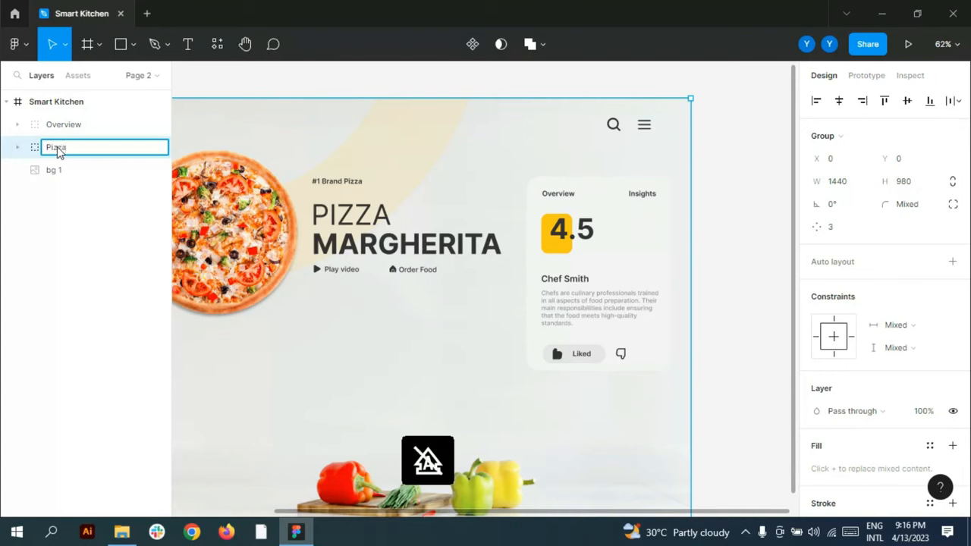
click(753, 220)
Draw a rectangle below the large pizza and set it to 125 × 170 with a corner radius of 8.
scroll(755, 217, down, 2)
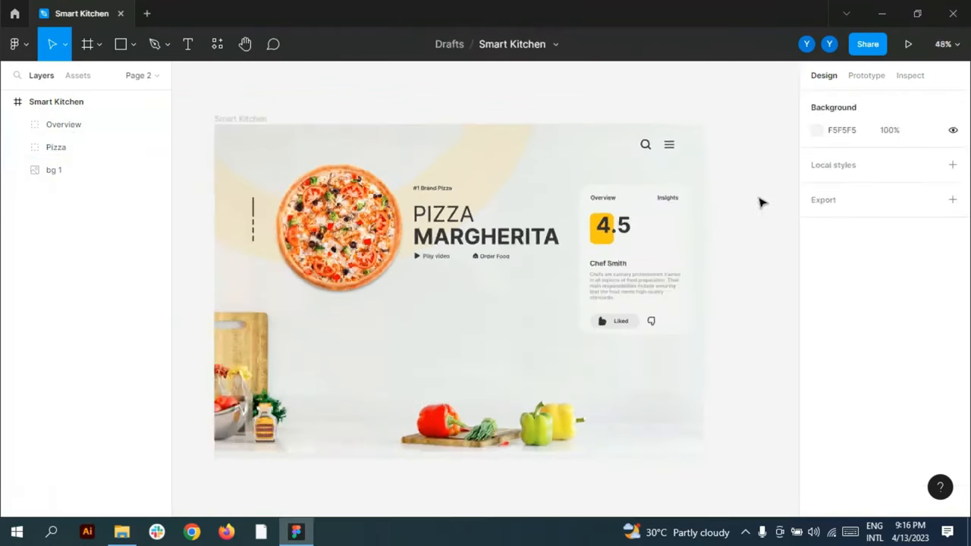
scroll(339, 317, up, 5)
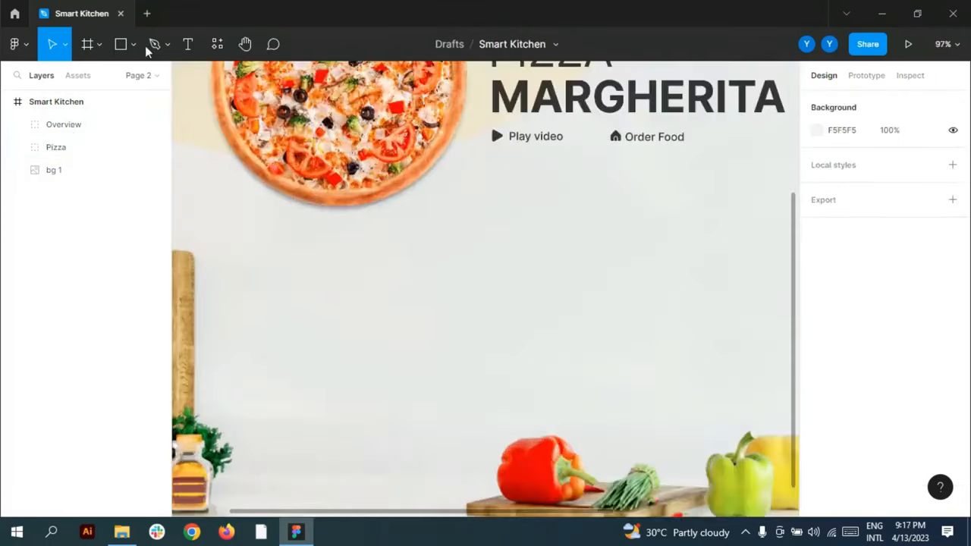
click(120, 44)
drag(317, 242, 416, 370)
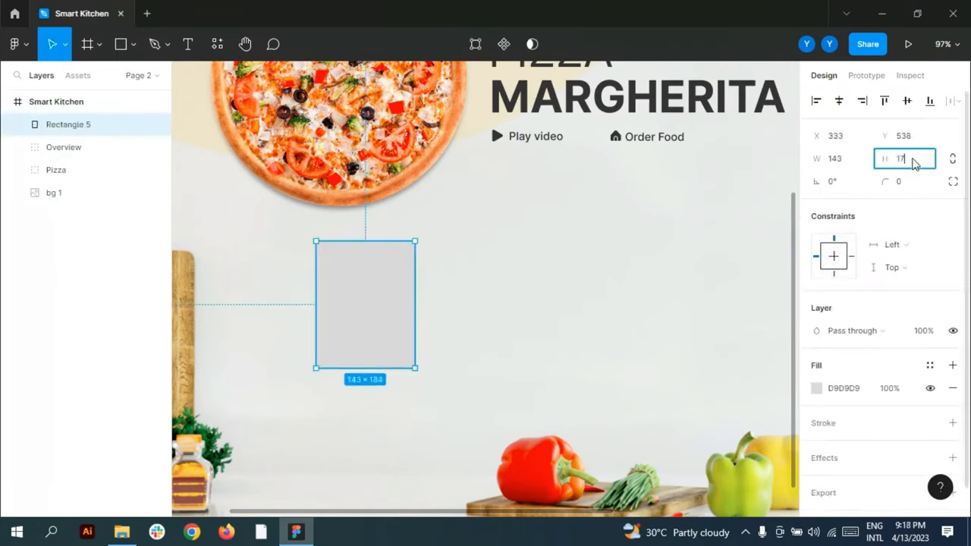
click(839, 159)
text(125)
click(944, 204)
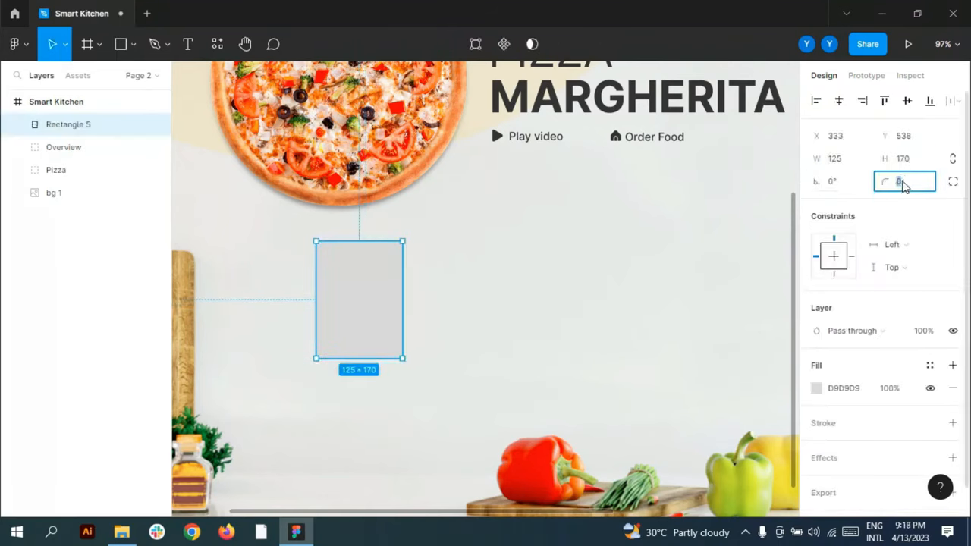
key(shift+1)
Fill the new rectangle with F3F3F3 sampled from the Overview card.
click(816, 387)
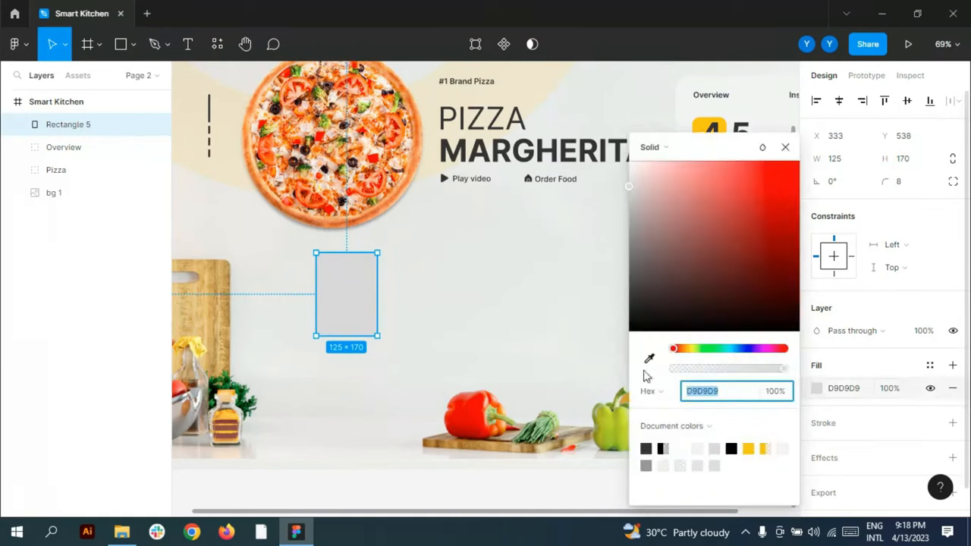
click(649, 358)
click(781, 88)
click(365, 490)
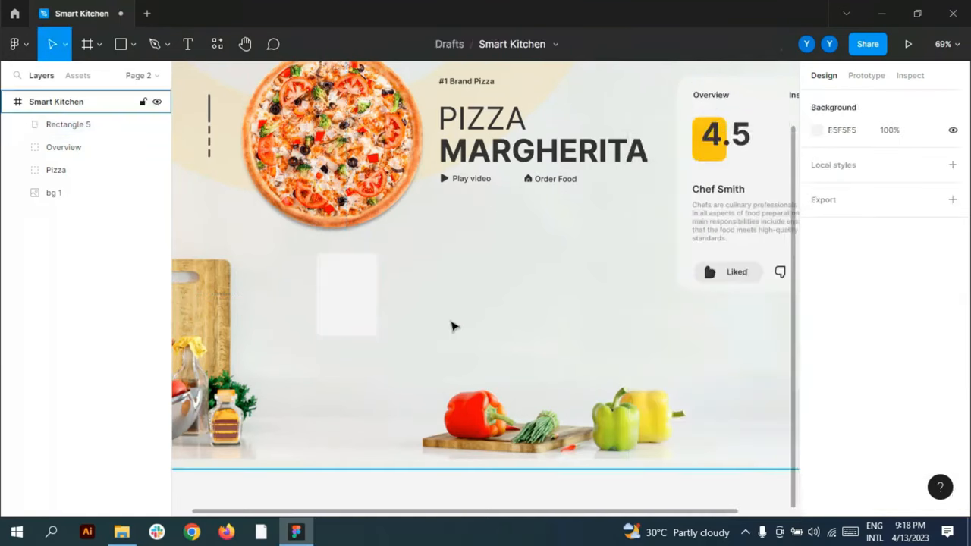
Import the pizza image into the upper part of the new card at 90 × 90.
click(122, 531)
drag(154, 97, 351, 281)
scroll(346, 317, up, 5)
scroll(596, 299, down, 1)
Add the text "Margherita Sushi Pizza" below the small pizza image in the card.
key(t)
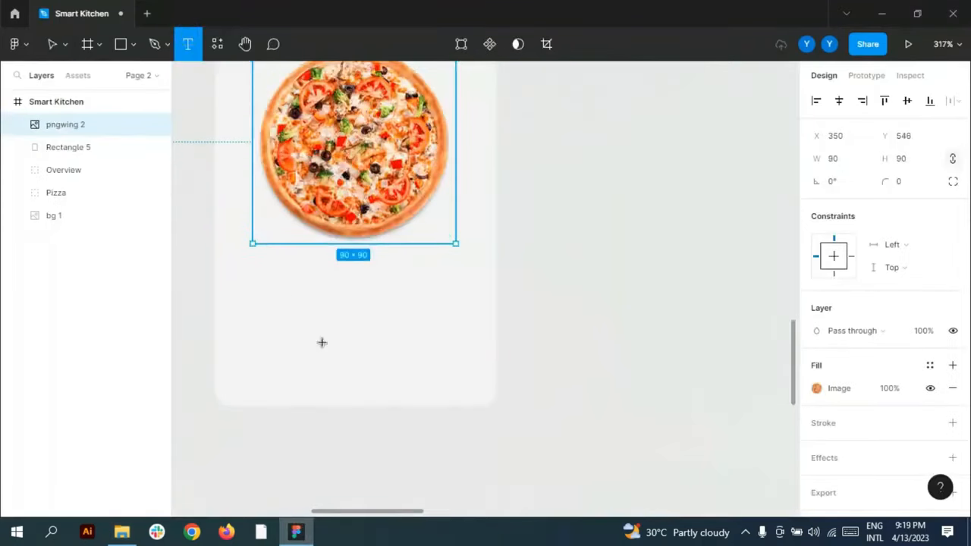
click(284, 290)
text(Margherita S)
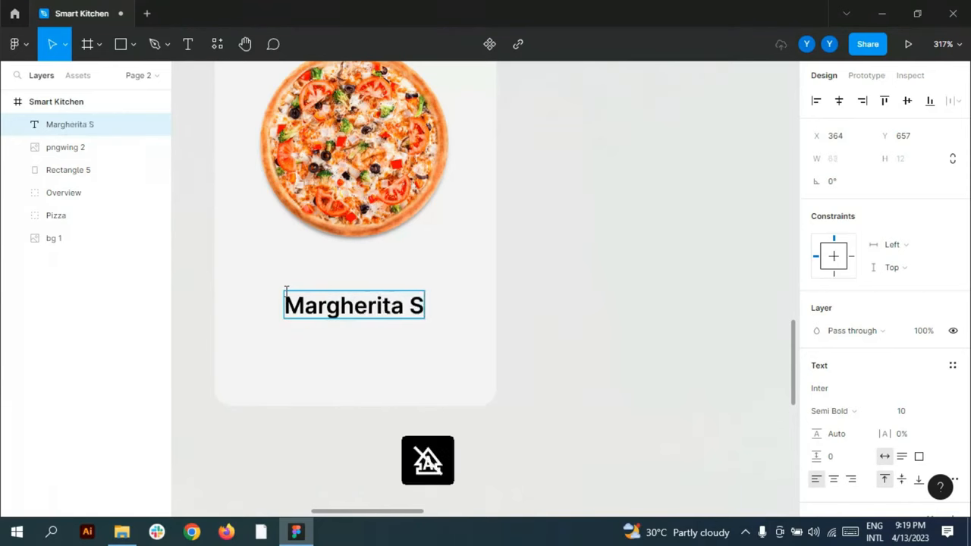
text(ushi Pizza)
Center-align the pizza name on two lines, center it in the card, and color it 333333.
key(ctrl+a)
scroll(921, 386, down, 3)
click(833, 336)
key(Escape)
drag(382, 314, 360, 308)
click(817, 400)
text(333333)
click(578, 262)
Group the small card's rectangle, image and text, and name the group "Margherita Sushi Pizza".
scroll(371, 326, down, 5)
click(53, 170)
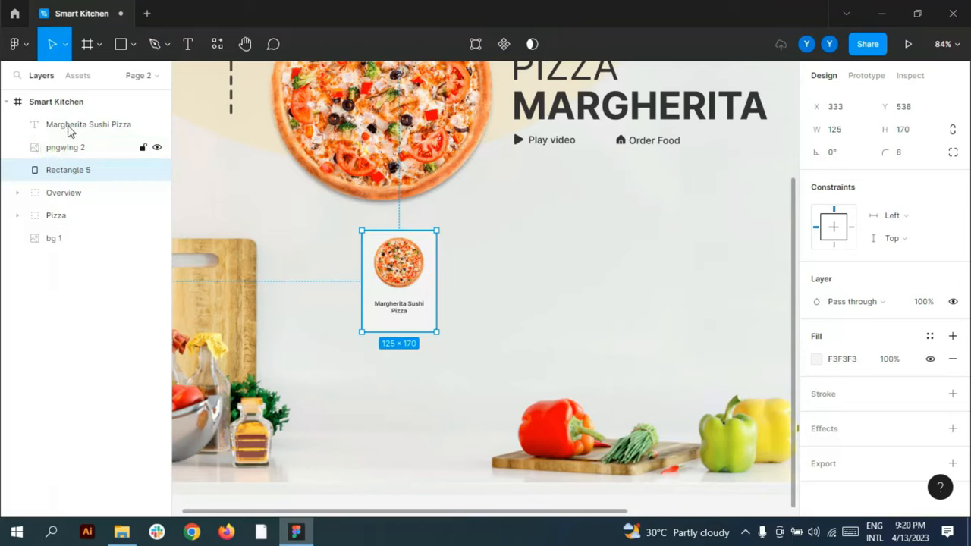
shift+click(53, 128)
key(ctrl+g)
click(18, 125)
double_click(78, 148)
key(ctrl+c)
double_click(57, 130)
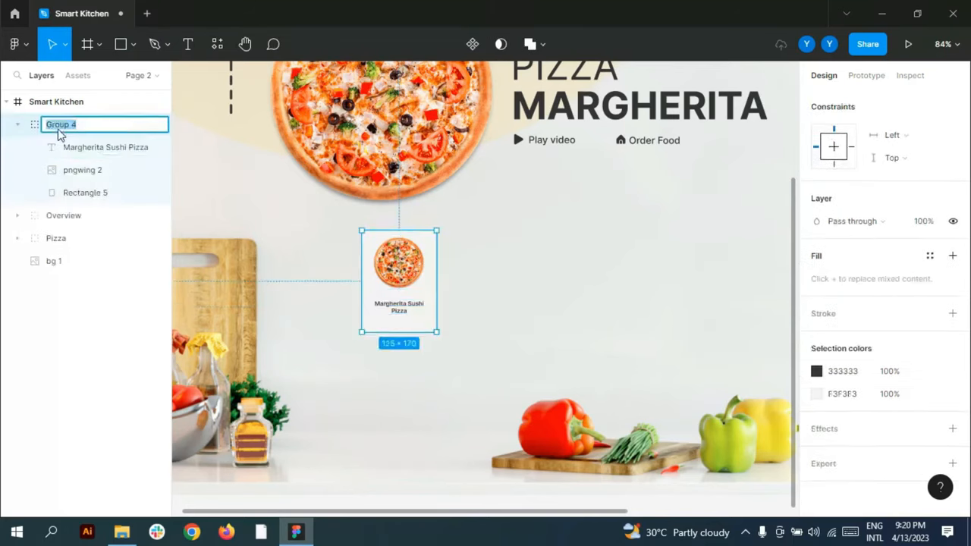
key(ctrl+v)
click(16, 126)
Duplicate the pizza card to make three copies in a row to its right, without the background rectangle.
drag(430, 271, 702, 279)
click(16, 125)
click(76, 193)
key(Delete)
click(16, 125)
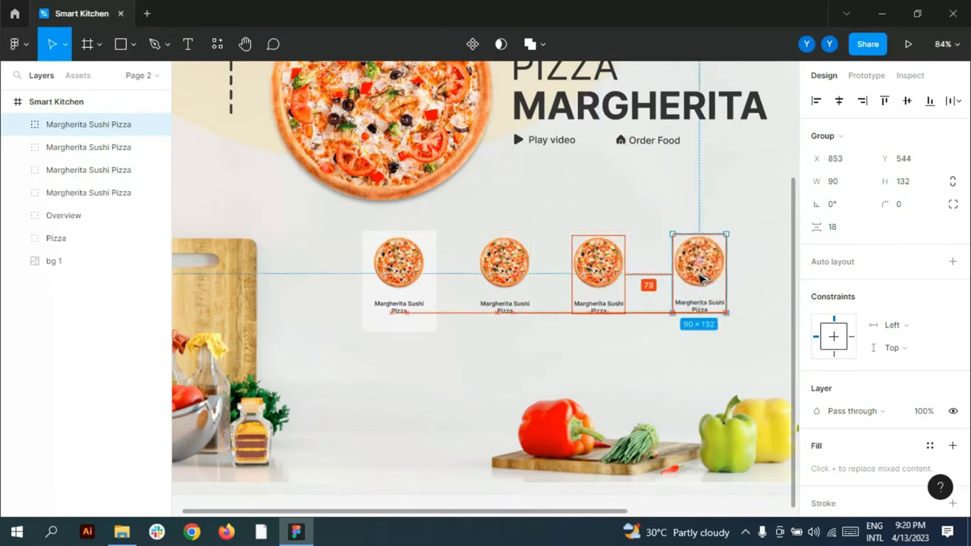
scroll(410, 261, down, 5)
click(235, 362)
Replace the second item's picture with the pepperoni pizza image and delete the old pizza from its group.
scroll(498, 277, up, 5)
double_click(414, 243)
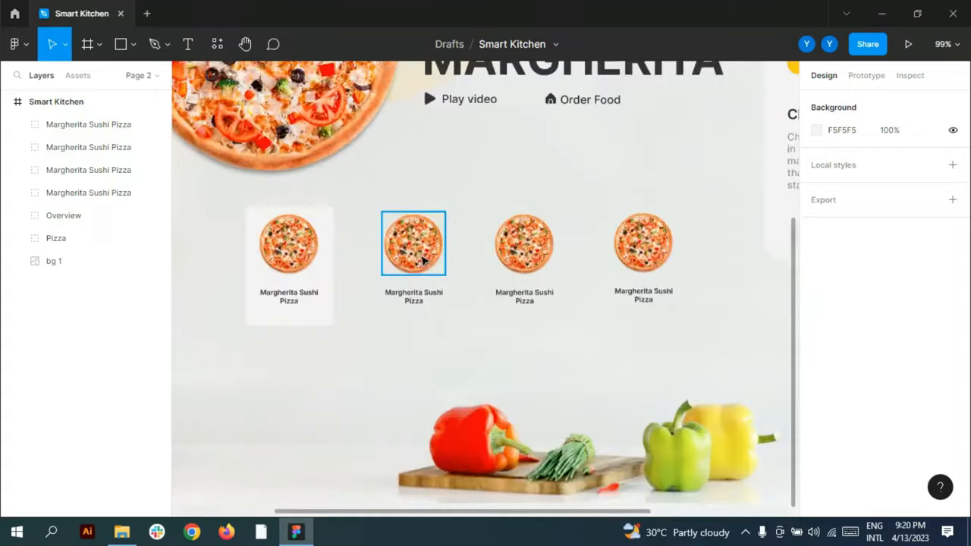
click(121, 532)
drag(310, 97, 414, 250)
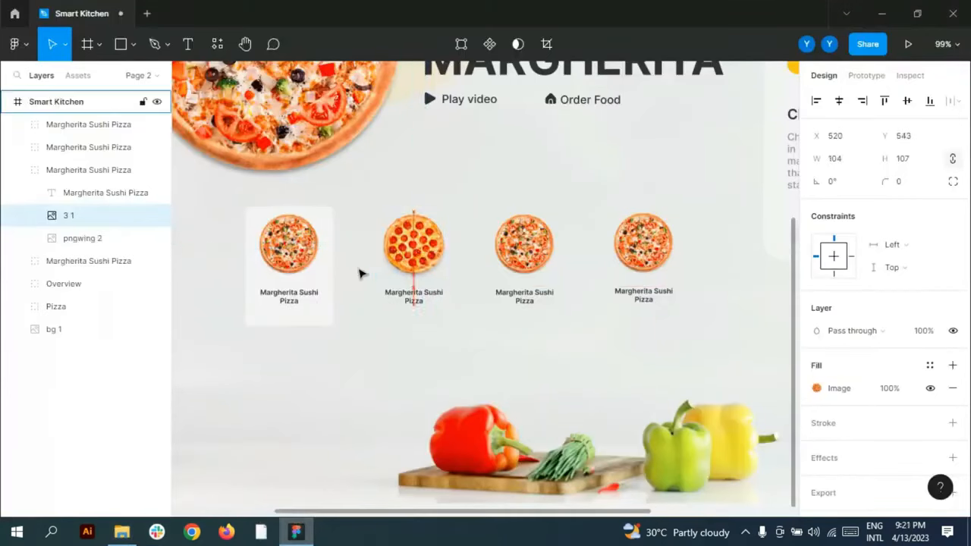
click(80, 172)
click(78, 238)
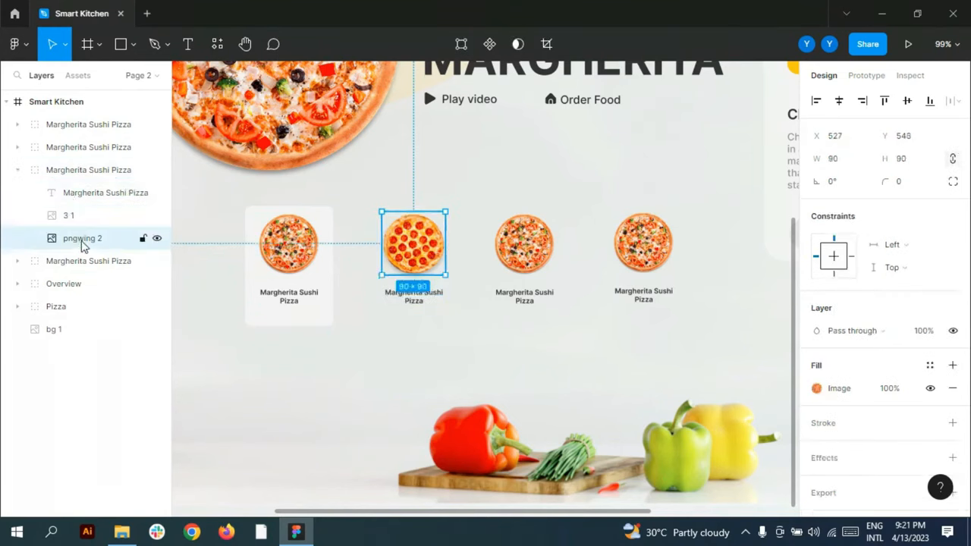
key(Delete)
Place pizza image 2 at about 96 × 96 in the third item's group and delete that group's old picture.
click(121, 532)
drag(238, 114, 529, 249)
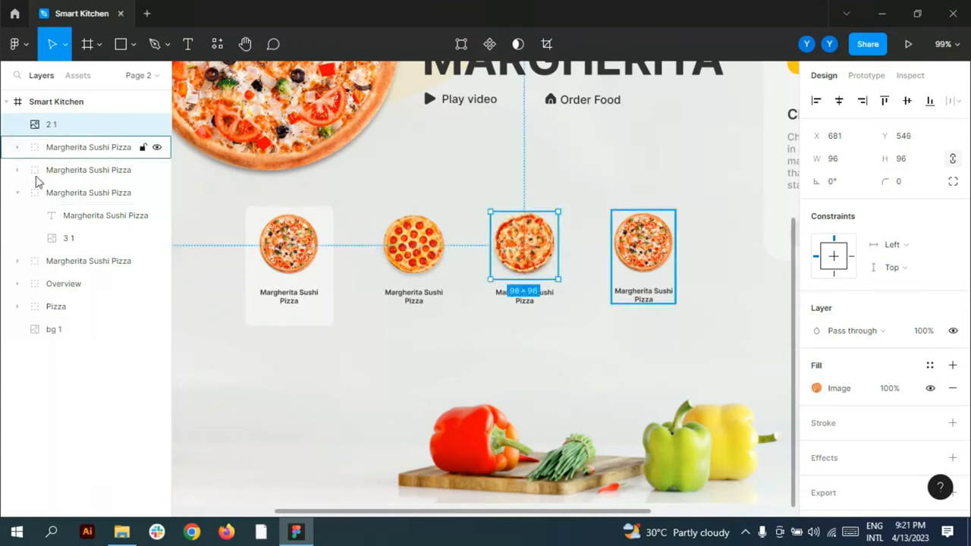
click(18, 192)
click(18, 170)
drag(51, 125, 69, 205)
click(76, 220)
key(Delete)
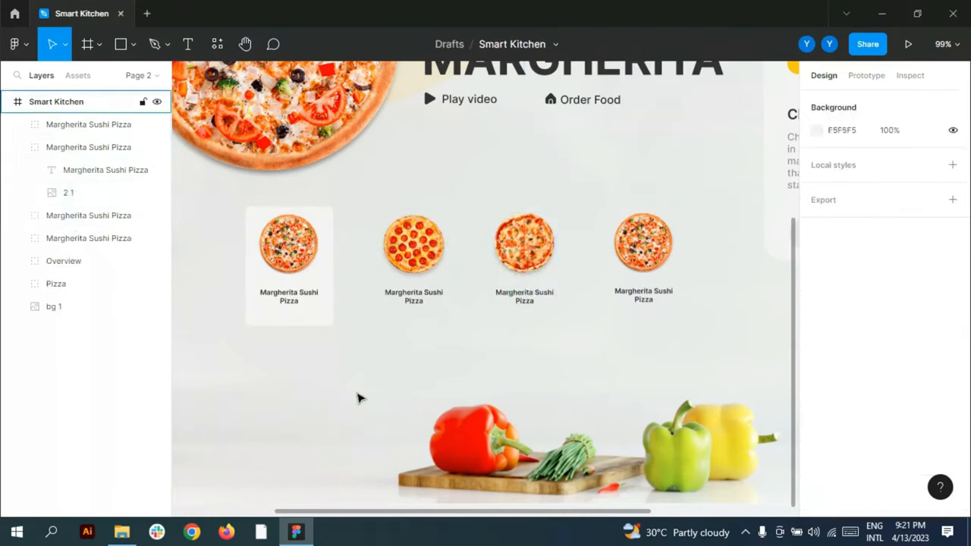
Place pizza image 4 at about 94 × 95 in the fourth item's group and delete that group's old picture.
click(122, 532)
drag(387, 101, 670, 223)
click(17, 170)
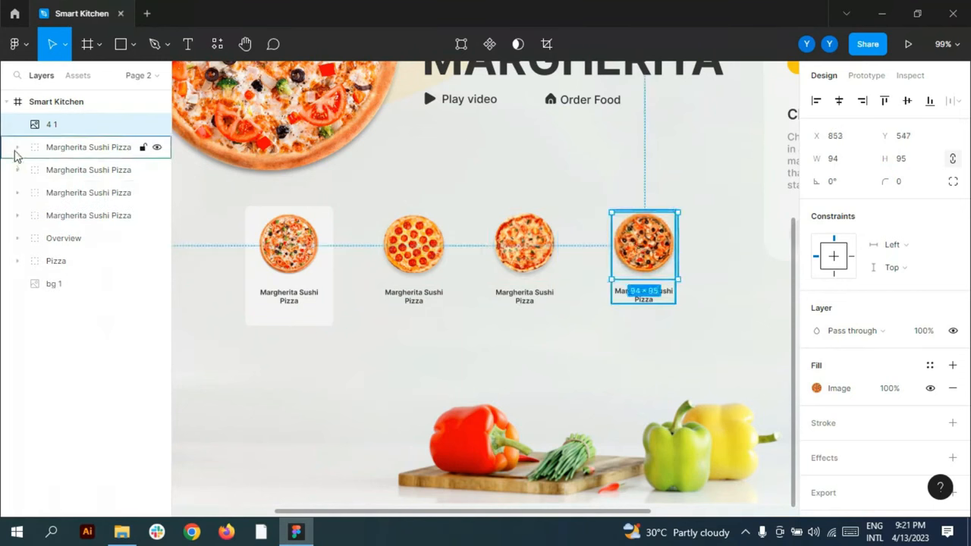
click(17, 147)
drag(52, 125, 68, 159)
click(74, 194)
key(Delete)
scroll(382, 262, down, 3)
click(18, 124)
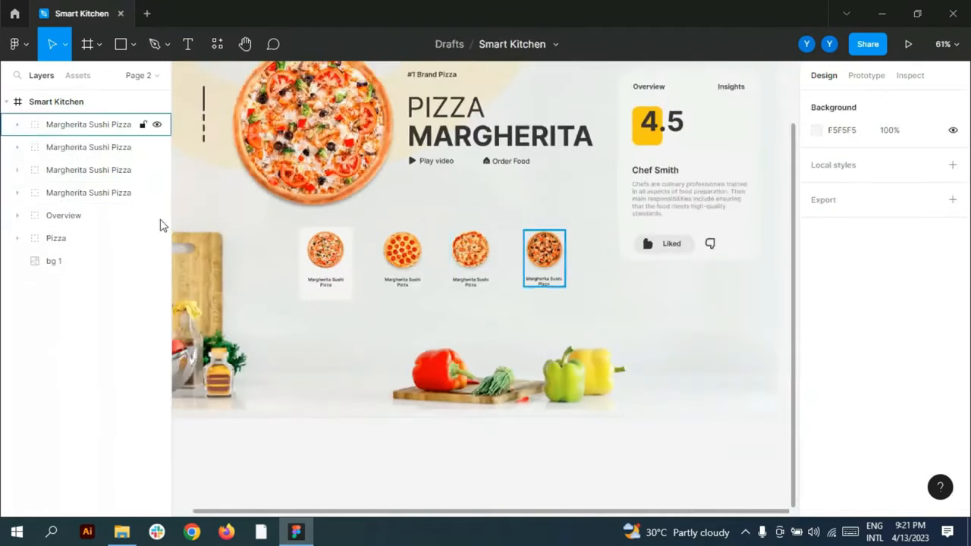
Draw a very short arrow, 1 wide, to the left of the first pizza card.
click(132, 47)
click(84, 111)
scroll(281, 266, up, 5)
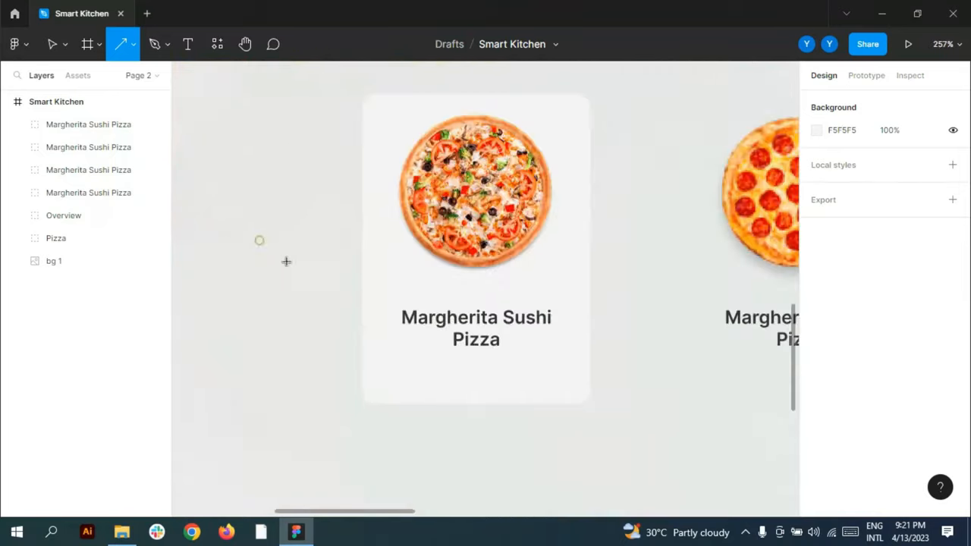
drag(258, 240, 299, 255)
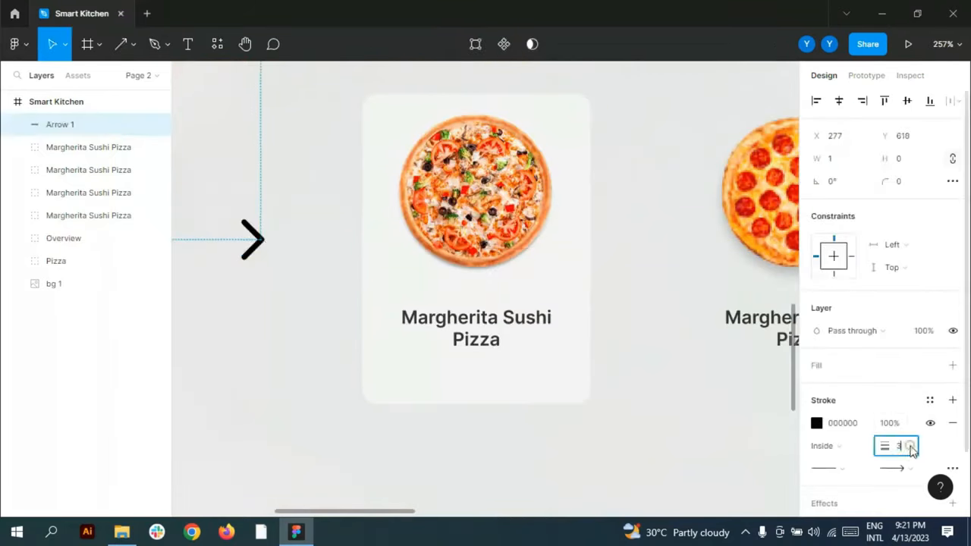
Set the arrow's stroke to 4 in color 333333 and rotate it 180° to point away from the cards.
text(4)
click(816, 425)
click(647, 447)
click(840, 183)
text(180)
key(Return)
Duplicate the arrow to the right of the fourth pizza and set the copy's rotation to 0°.
drag(308, 260, 552, 257)
click(844, 184)
text(0)
key(Return)
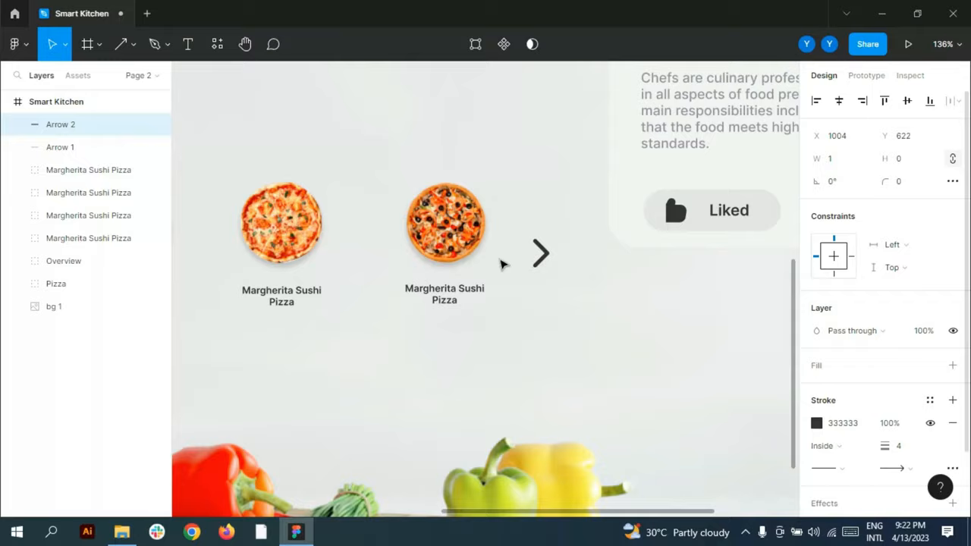
Select both arrows and all four pizza items and nudge them together left and up.
scroll(552, 253, down, 5)
drag(64, 148, 97, 230)
key(shift+Left)
key(shift+Left)
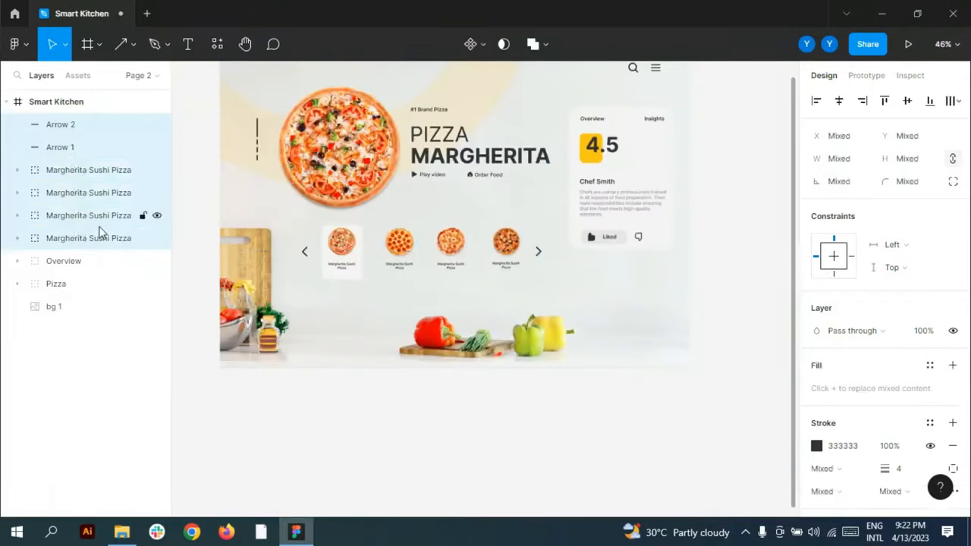
key(shift+Up)
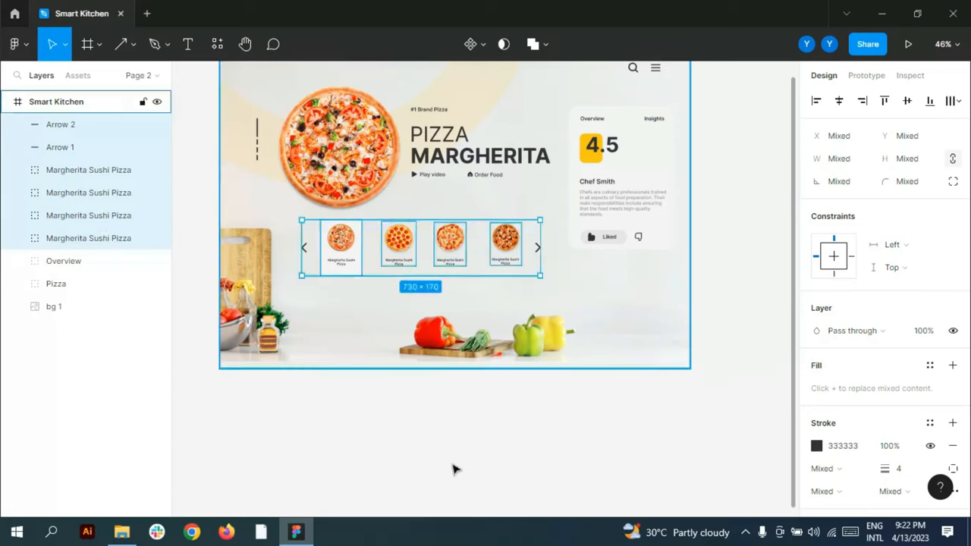
Group both navigation arrows and the four Margherita Sushi Pizza items and name the group Next.
click(453, 468)
click(65, 238)
shift+click(65, 168)
shift+click(63, 125)
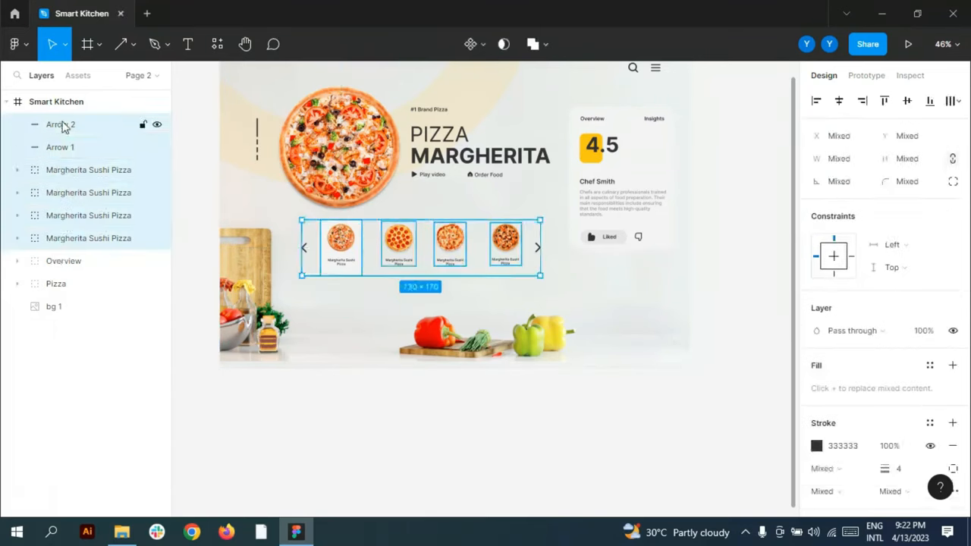
key(ctrl+g)
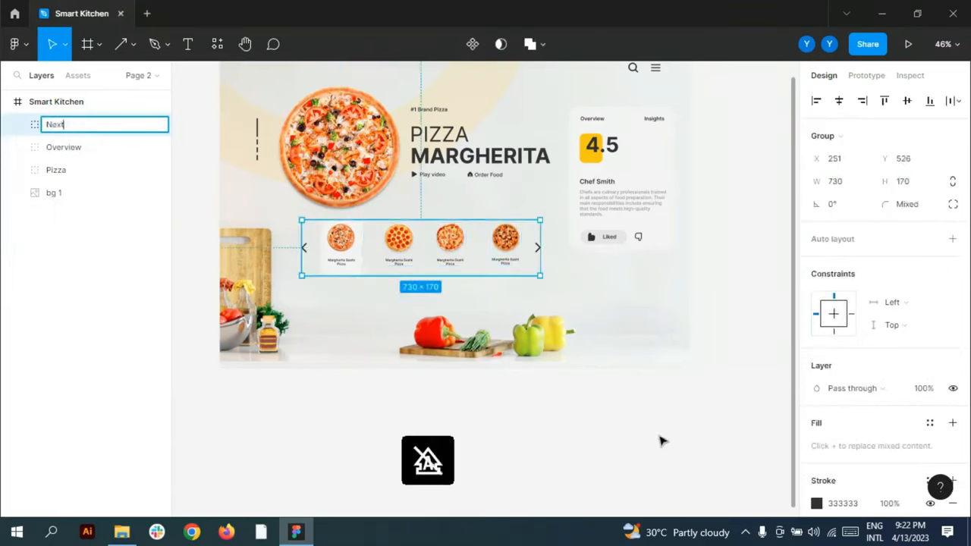
click(663, 442)
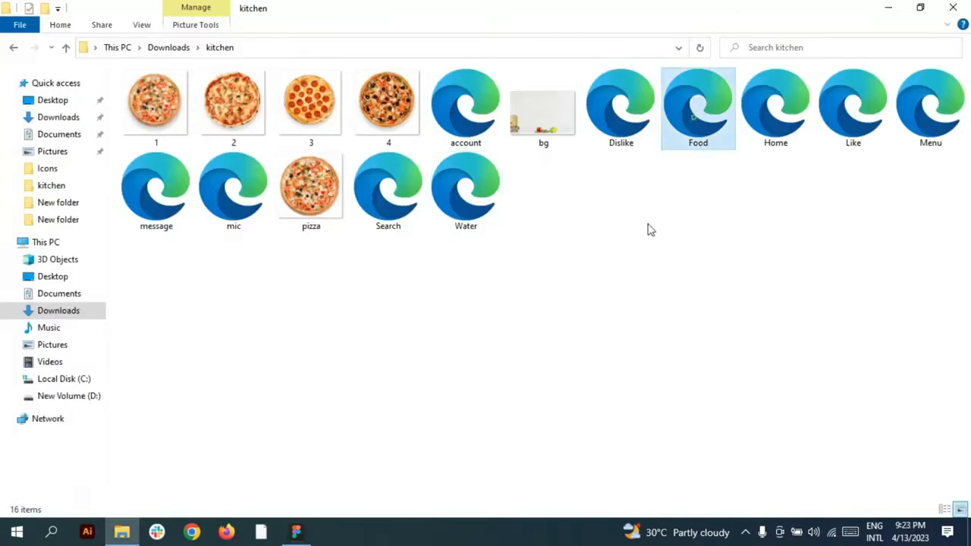
Import the Food icon from the kitchen folder below the first pizza card and center an 80 × 80 circle behind it.
drag(698, 106, 402, 304)
scroll(383, 311, up, 5)
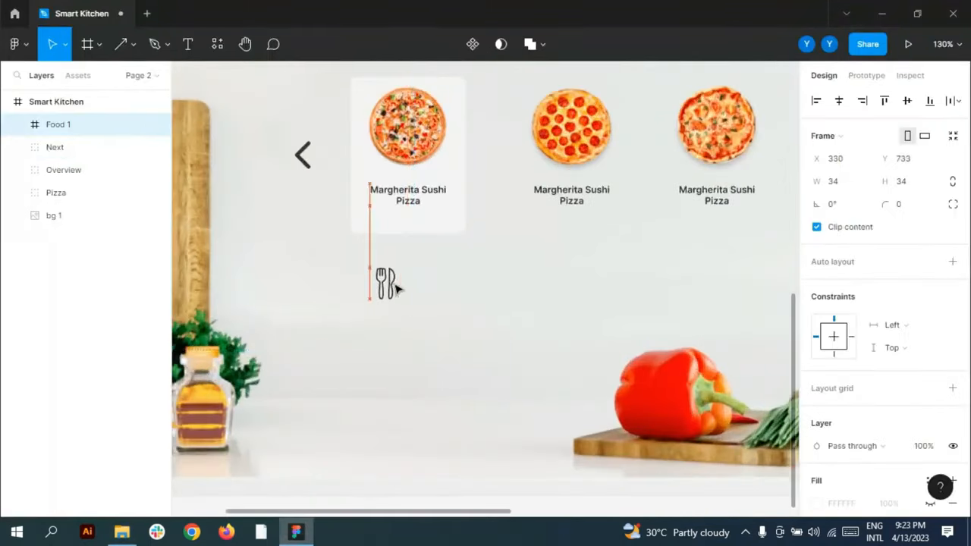
click(133, 44)
click(85, 130)
mouse_move(368, 250)
mouse_down()
mouse_move(424, 323)
mouse_move(442, 321)
mouse_move(433, 322)
mouse_up()
drag(60, 124, 63, 153)
click(53, 124)
drag(390, 284, 401, 288)
click(417, 301)
Set the fill of the circle behind the Food icon to E5E5E5.
scroll(329, 322, down, 3)
scroll(276, 346, down, 2)
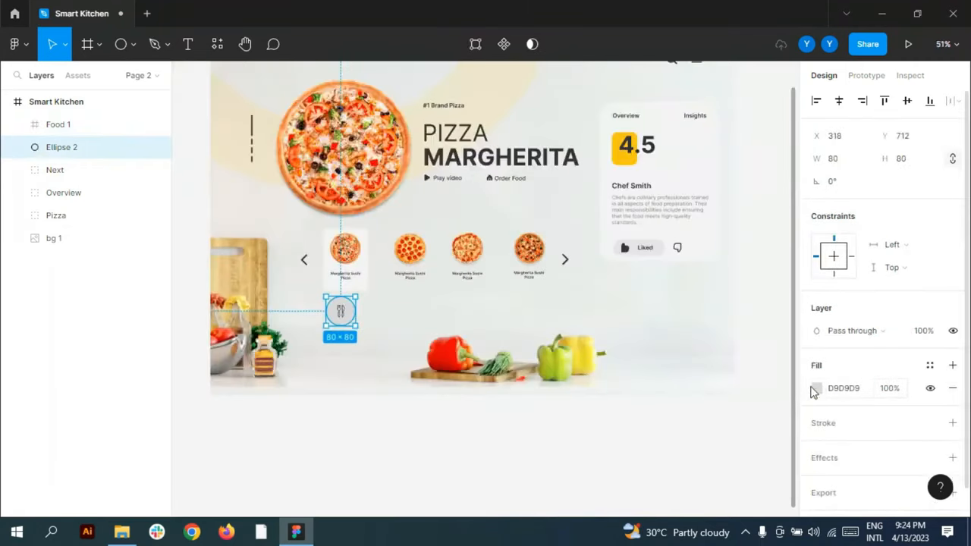
click(816, 387)
click(649, 358)
click(618, 250)
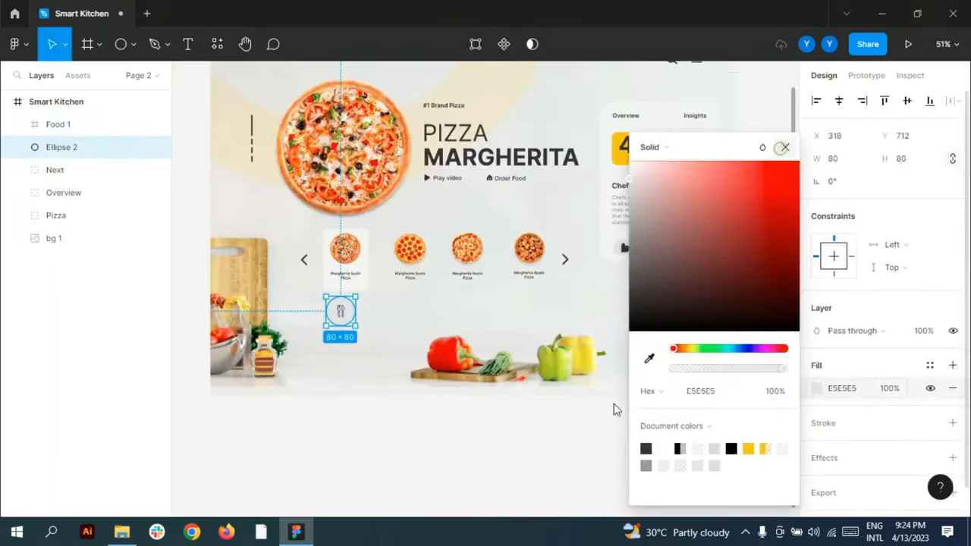
click(615, 407)
Darken the Food icon's circle to a D8D7D7 fill.
scroll(333, 360, up, 4)
click(344, 280)
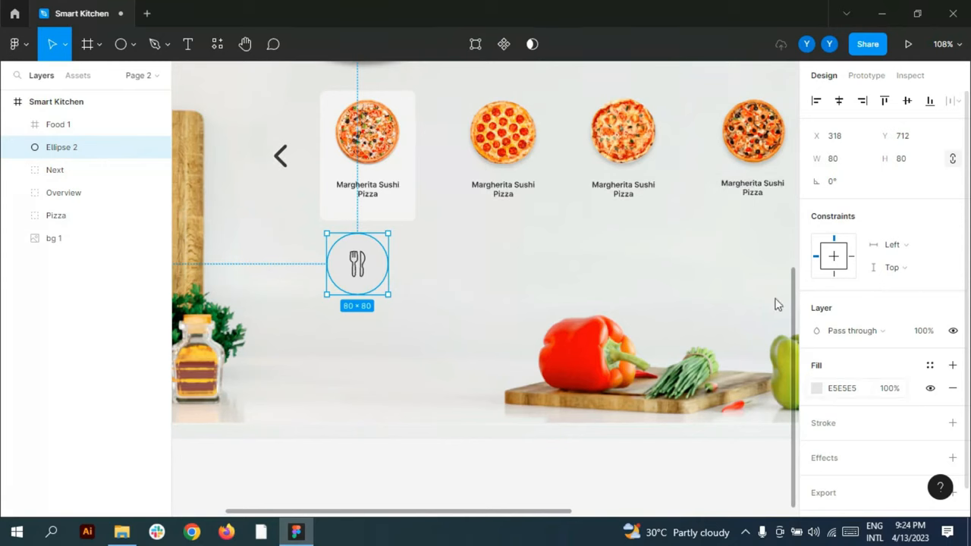
click(816, 388)
click(629, 189)
click(786, 147)
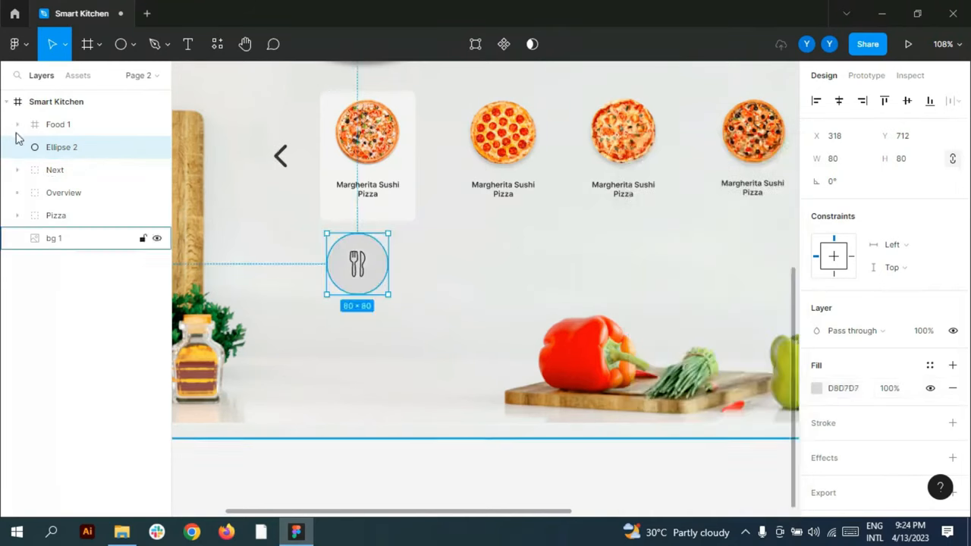
Import the Water, message and account icons from the kitchen folder and line them up to the right of the Food icon.
key(alt+Tab)
drag(466, 186, 459, 274)
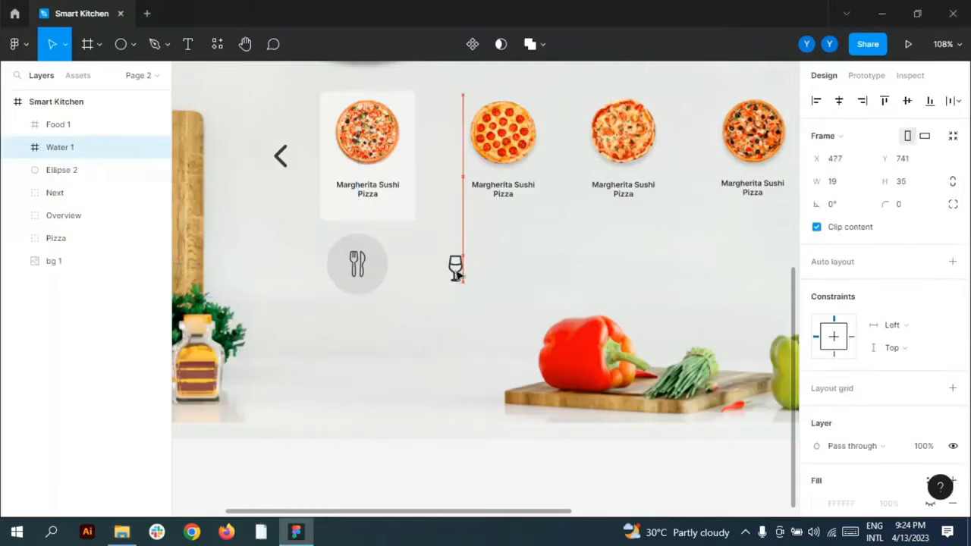
click(121, 533)
drag(157, 190, 531, 283)
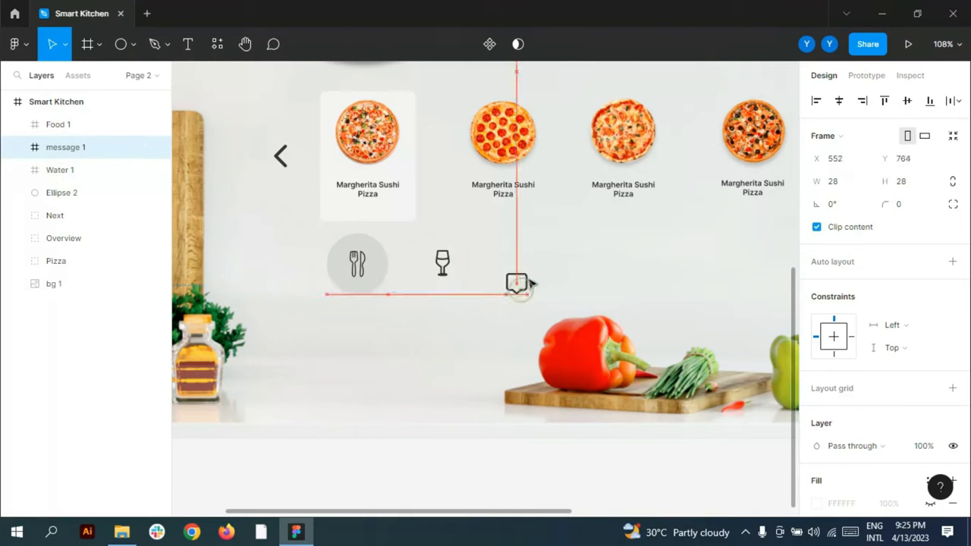
scroll(345, 288, down, 4)
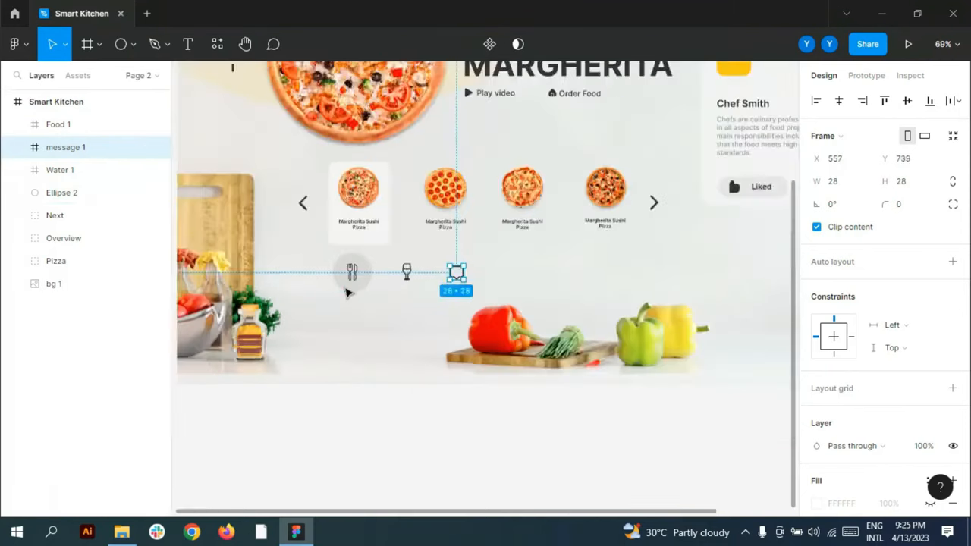
click(121, 533)
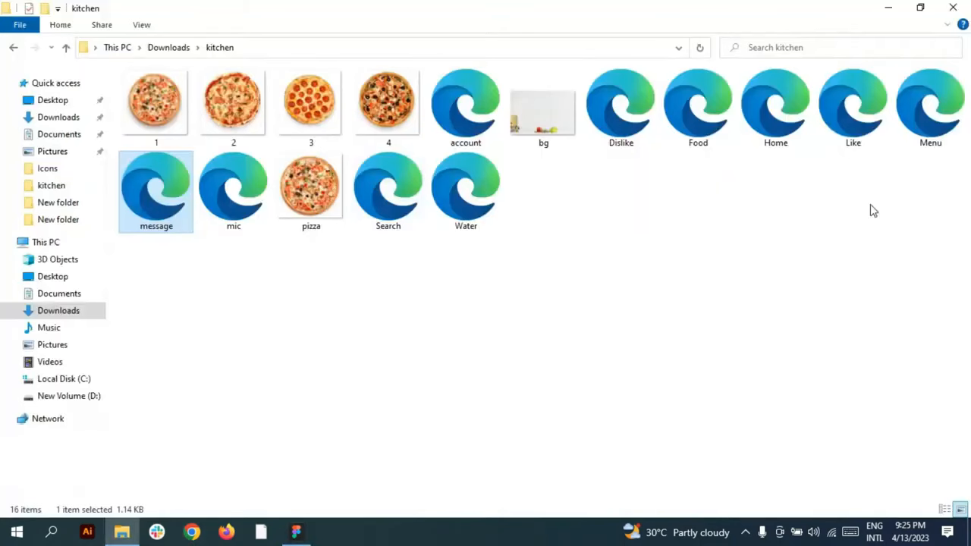
drag(459, 134, 503, 271)
scroll(520, 275, up, 4)
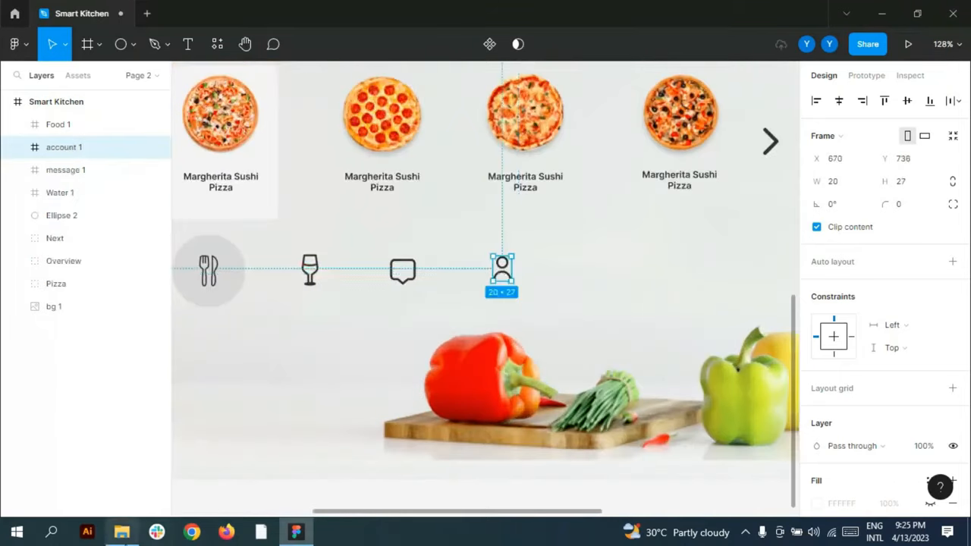
Import the mic icon at the end of the icon row and place a copy of the Food icon's circle behind it.
click(122, 533)
drag(232, 188, 599, 272)
drag(230, 280, 619, 278)
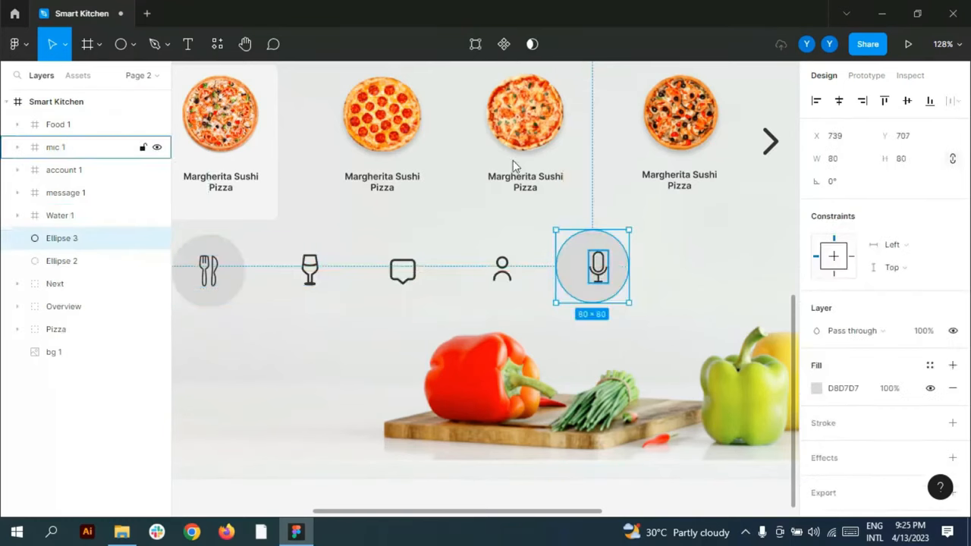
shift+click(56, 147)
drag(619, 274, 630, 273)
click(631, 273)
Set the fill of the circle behind the mic icon to F3F3F3.
click(816, 388)
click(651, 359)
click(731, 102)
click(785, 145)
Add a drop shadow to the mic icon's circle with 20% opacity and adjust its blur.
click(954, 458)
click(816, 427)
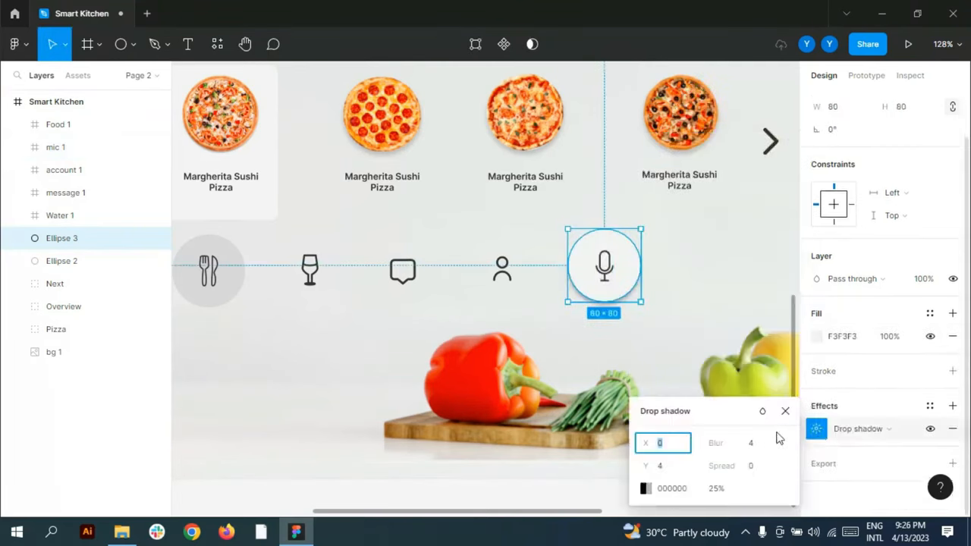
click(730, 491)
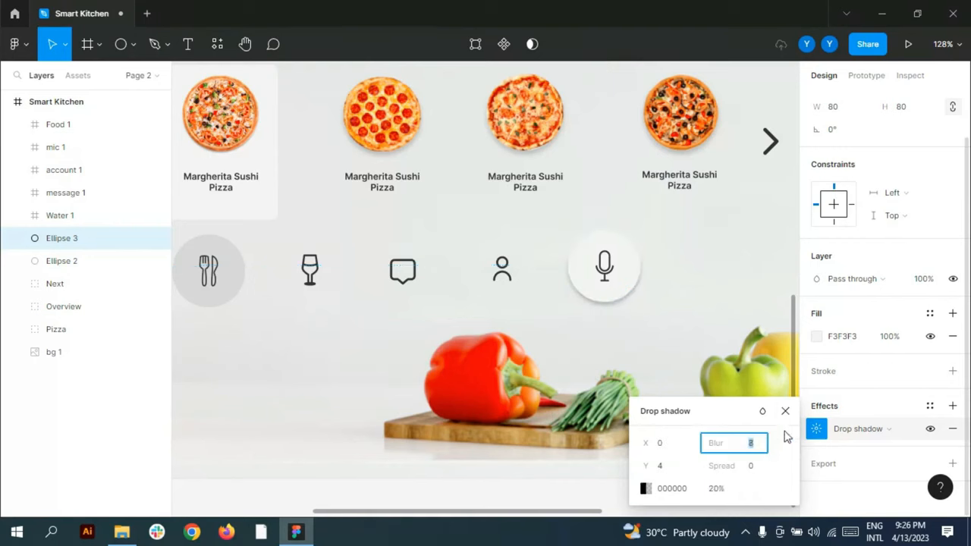
click(785, 410)
Combine the Food and mic icons with their circles, space the five icons 60 apart, and group the whole row.
ctrl+scroll(443, 284, down, 5)
click(461, 453)
click(60, 262)
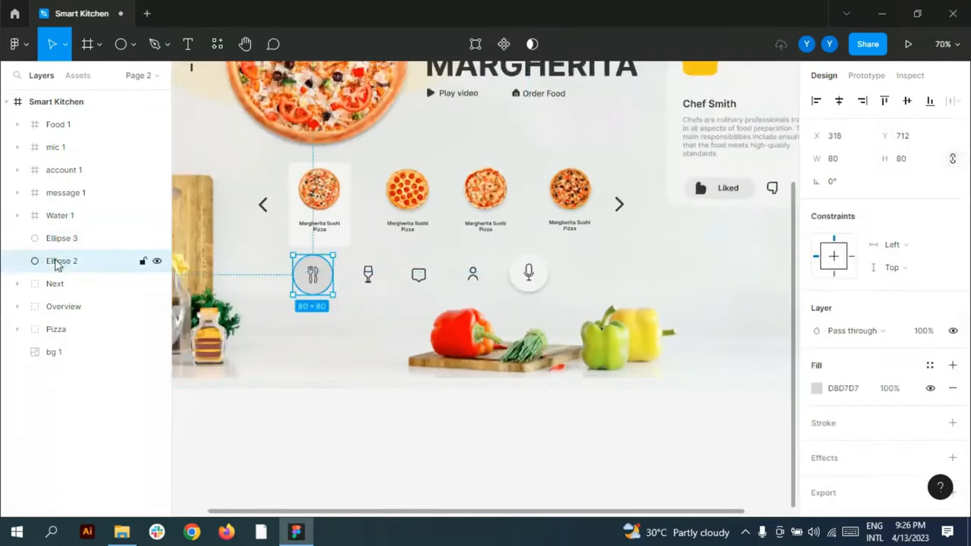
key(ctrl+z)
ctrl+scroll(369, 284, down, 3)
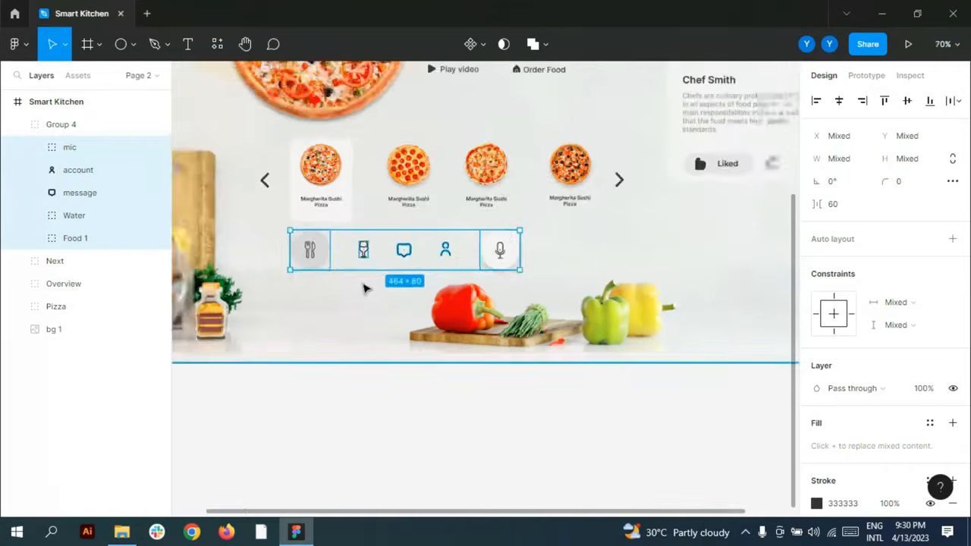
Rename the group holding the five icons and collapse the Smart Kitchen frame's layers.
click(716, 340)
click(19, 125)
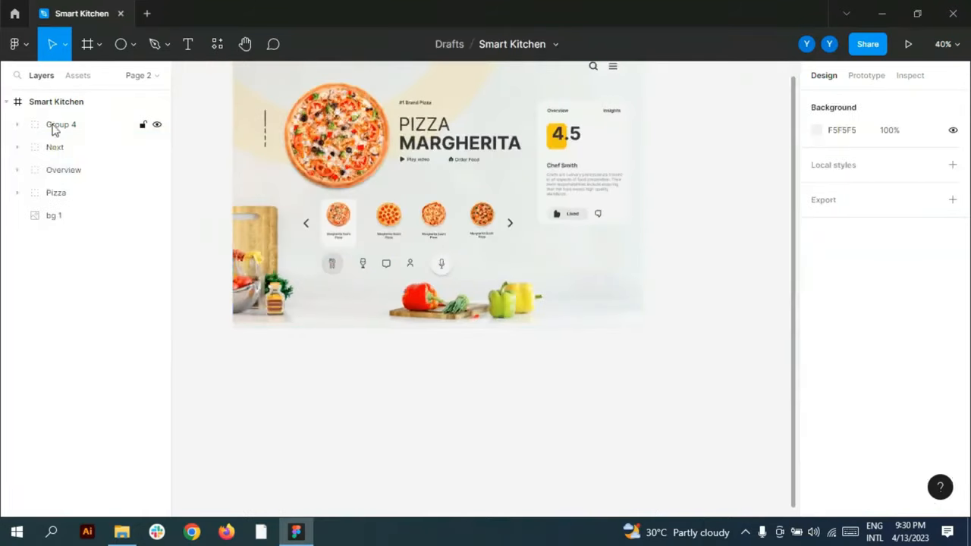
double_click(59, 125)
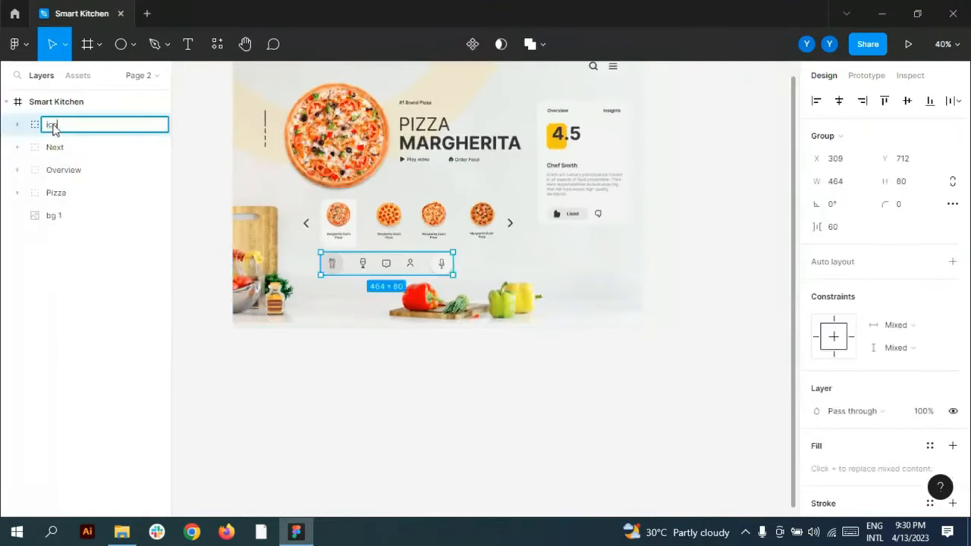
click(7, 102)
click(326, 382)
scroll(326, 381, up, 1)
ctrl+scroll(315, 198, up, 3)
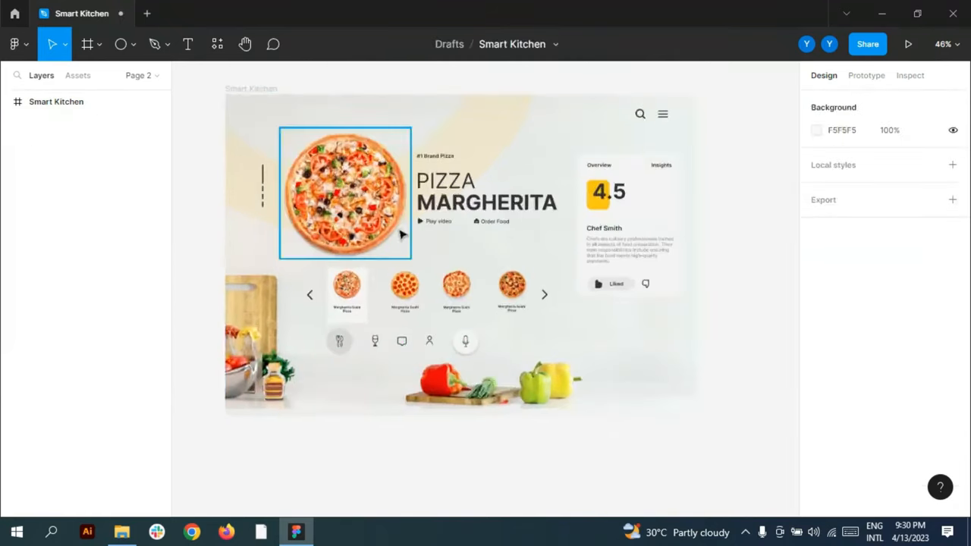